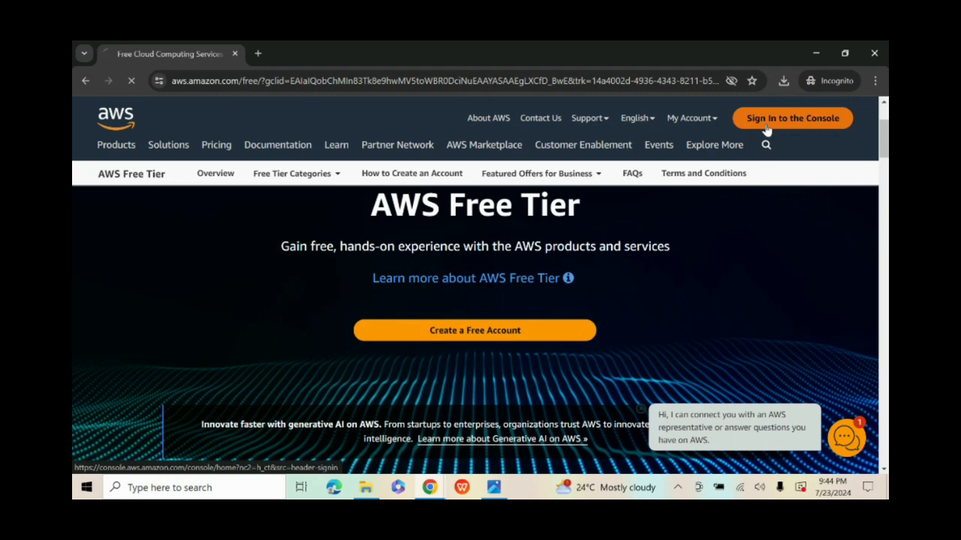
Step: Sign in to the AWS console as the root user with the account email and password
left_click(745, 127)
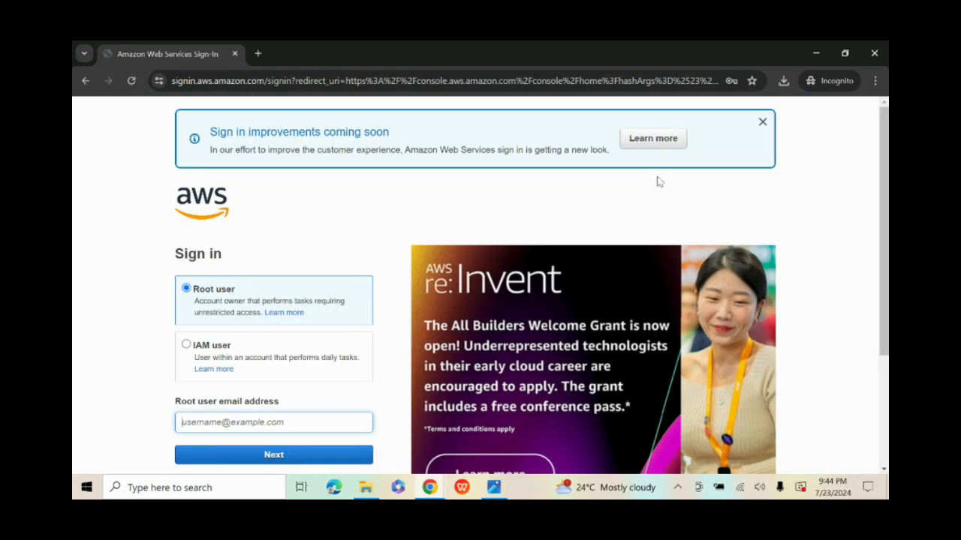
scroll(433, 215, "down", 2)
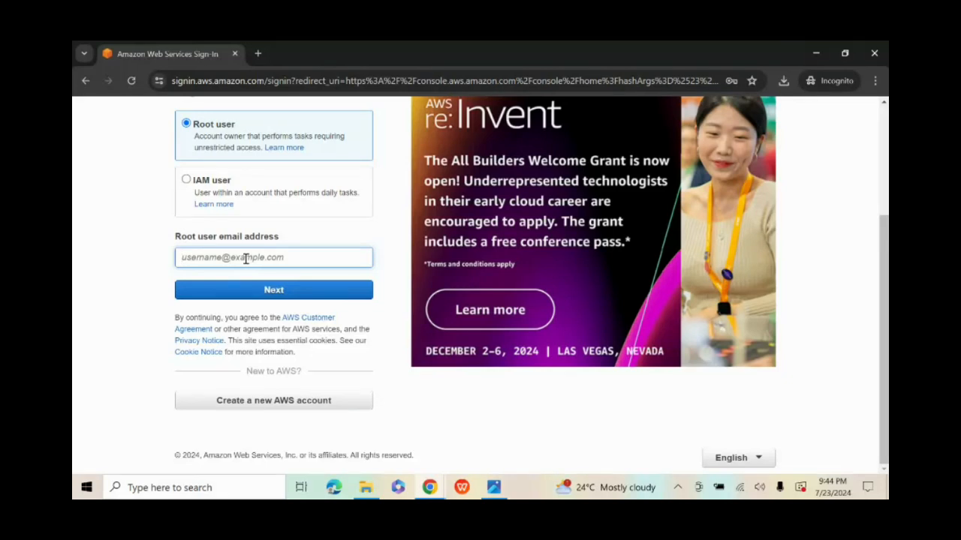
left_click(246, 258)
type("moha.")
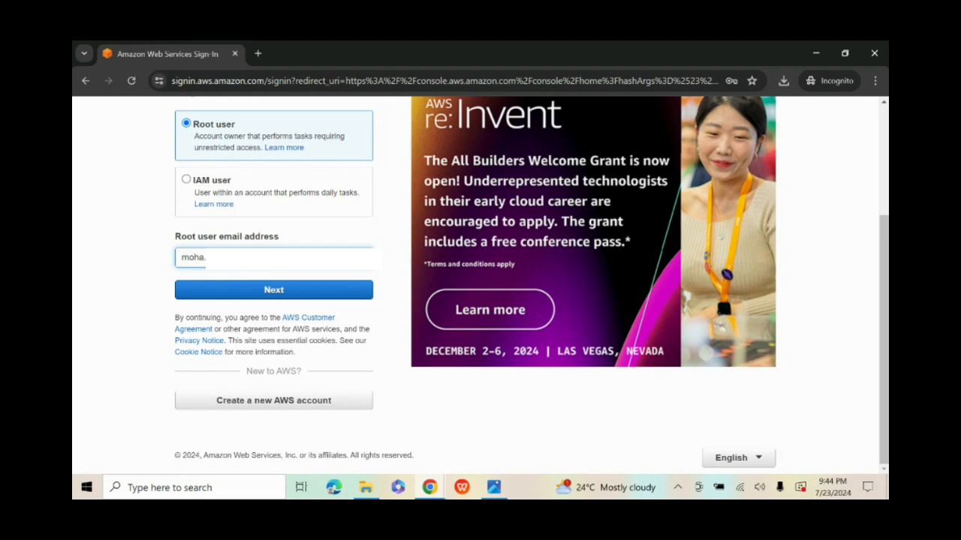
scroll(593, 233, "down", 1)
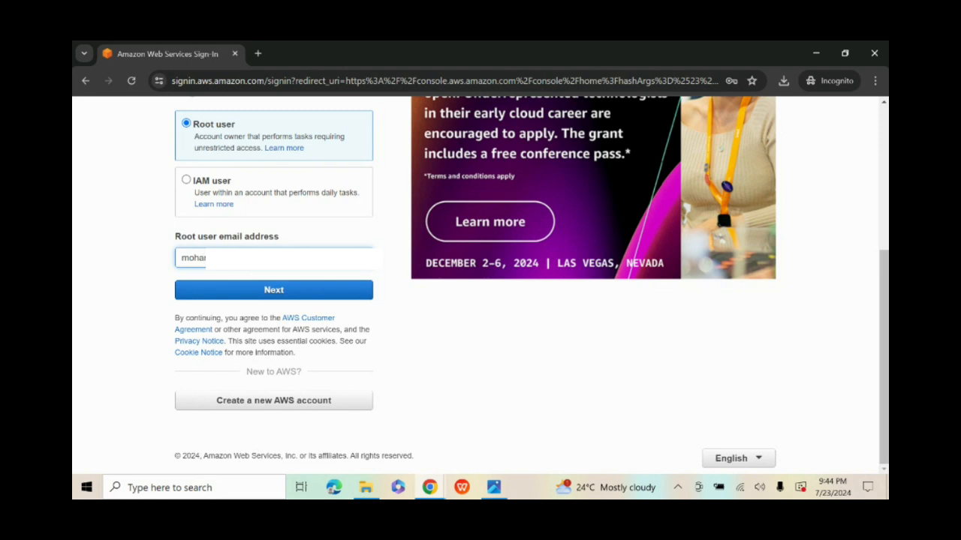
left_click(262, 291)
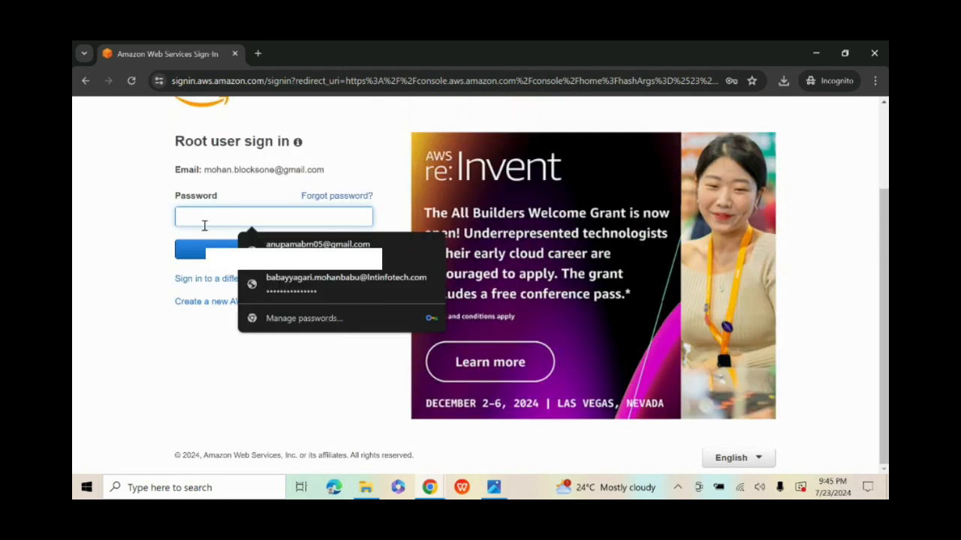
type("••")
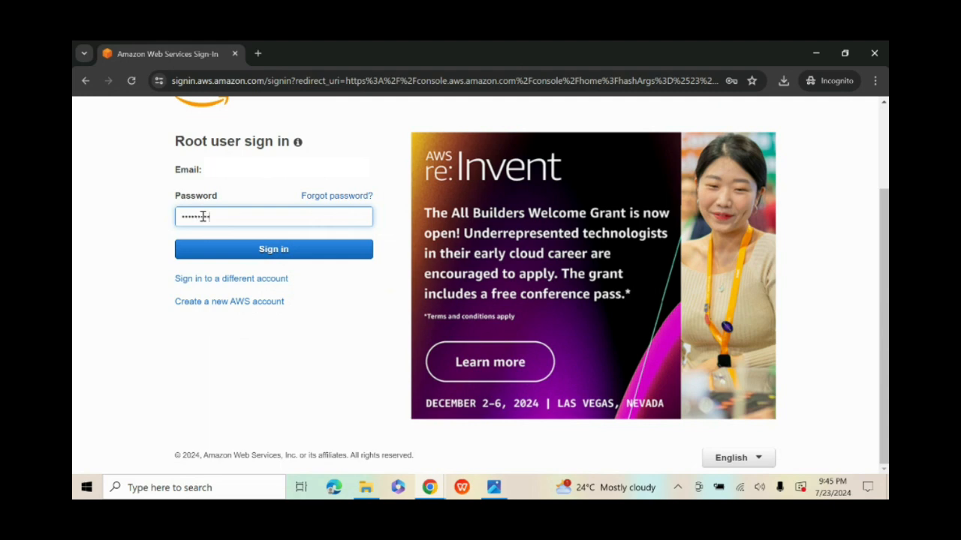
key("Return")
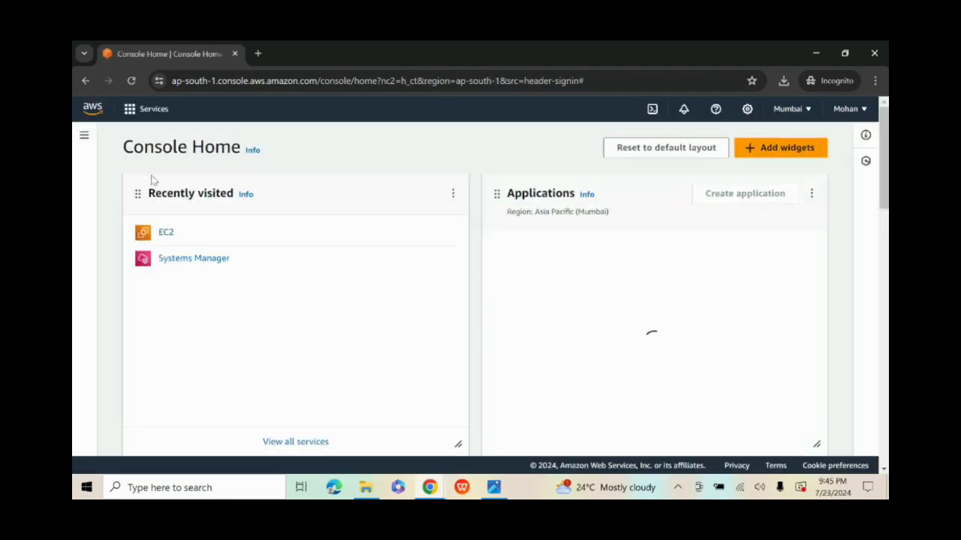
Step: Browse the Services list, then search 'ec2' in the top bar and open the EC2 service
left_click(129, 110)
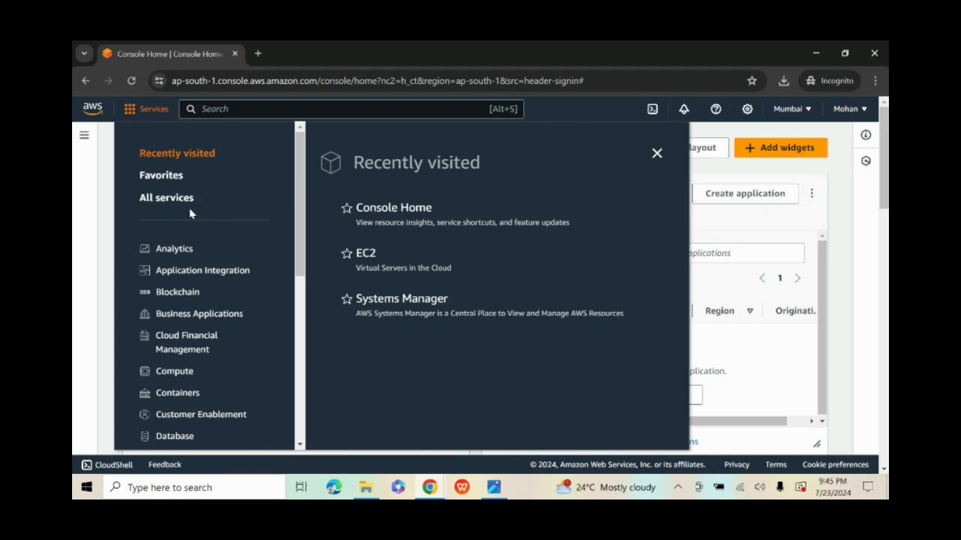
scroll(192, 307, "down", 3)
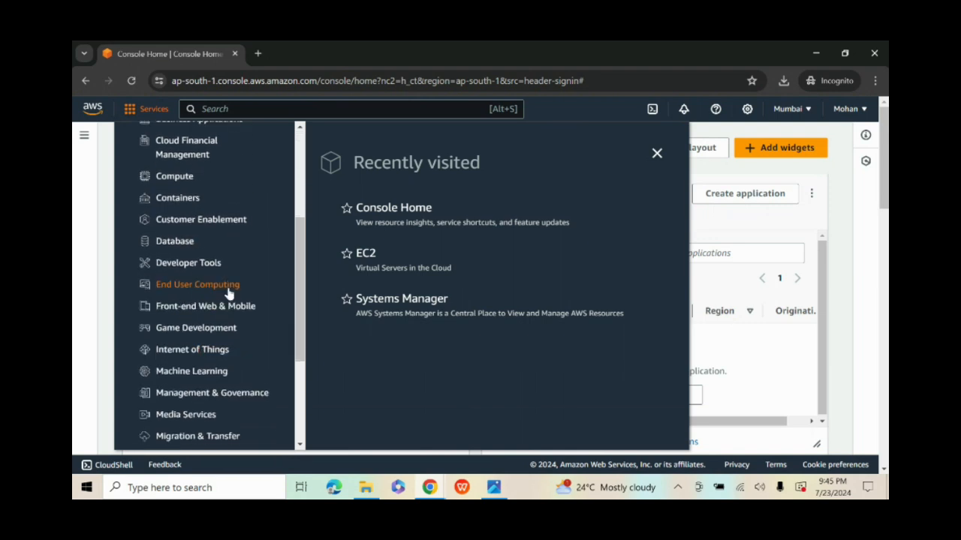
scroll(229, 293, "down", 3)
left_click(508, 225)
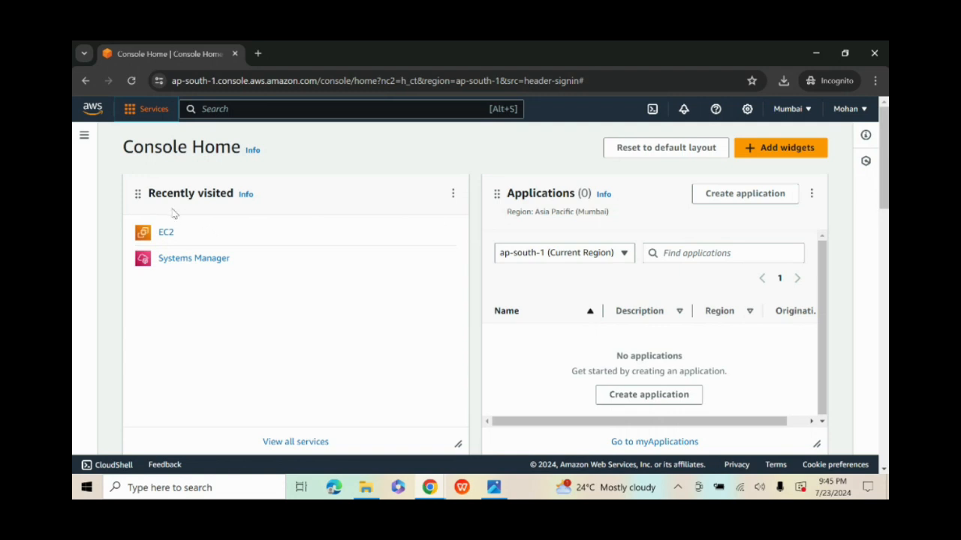
left_click(244, 108)
type("ec2")
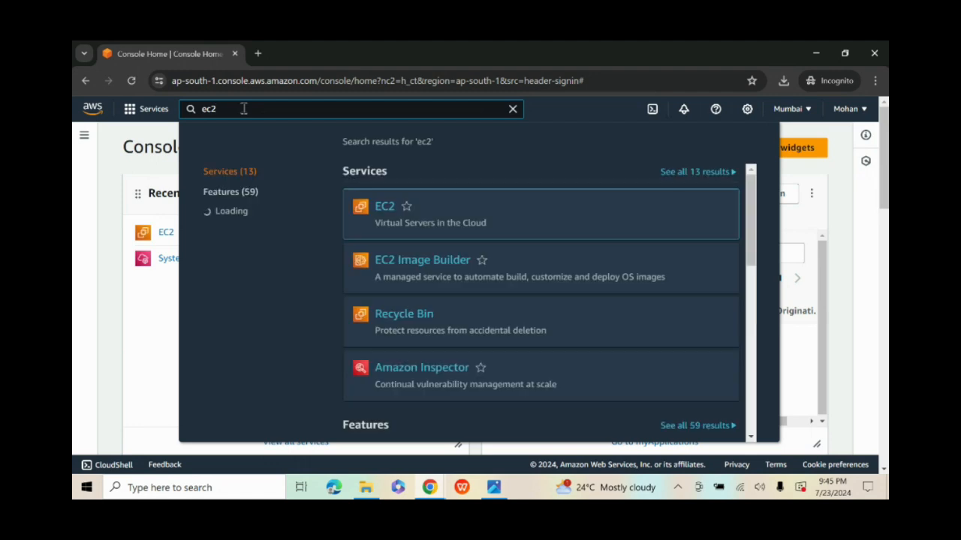
left_click(382, 208)
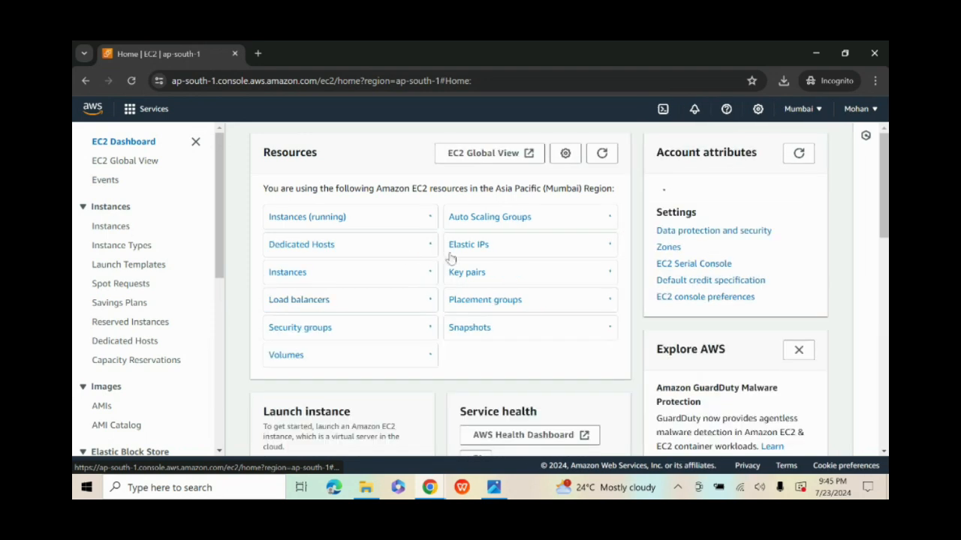
Step: Open the region selector and scroll the region list, confirming Asia Pacific (Mumbai) is current
left_click(856, 109)
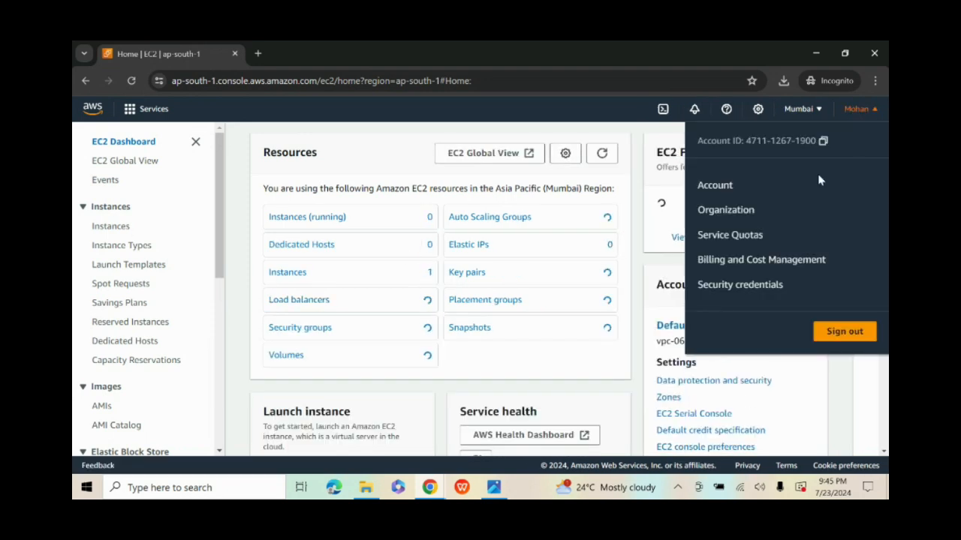
left_click(799, 109)
scroll(772, 196, "down", 2)
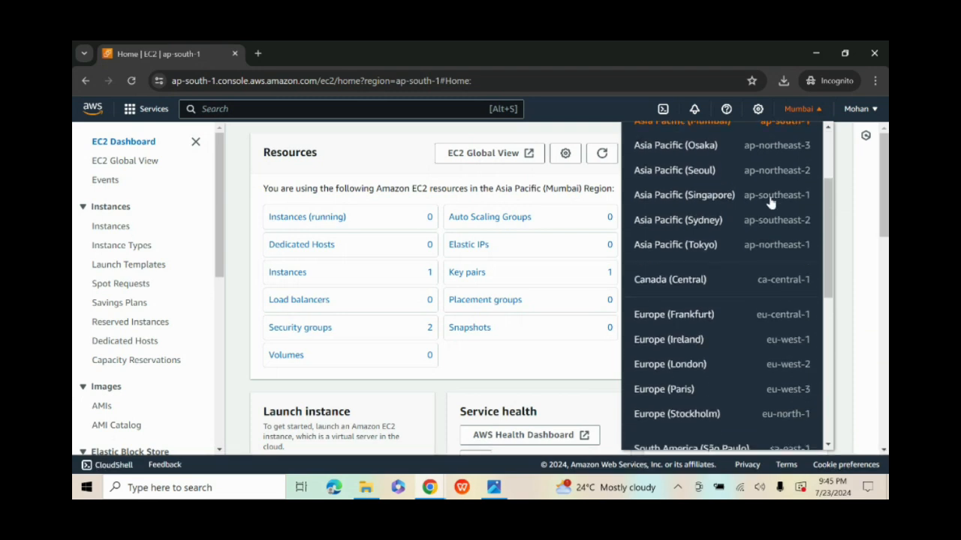
scroll(770, 235, "up", 2)
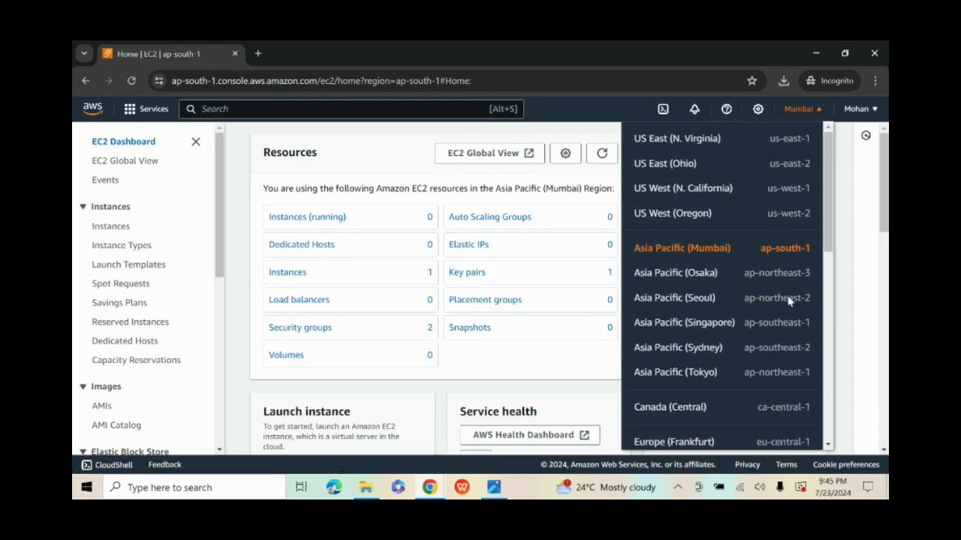
scroll(758, 254, "down", 3)
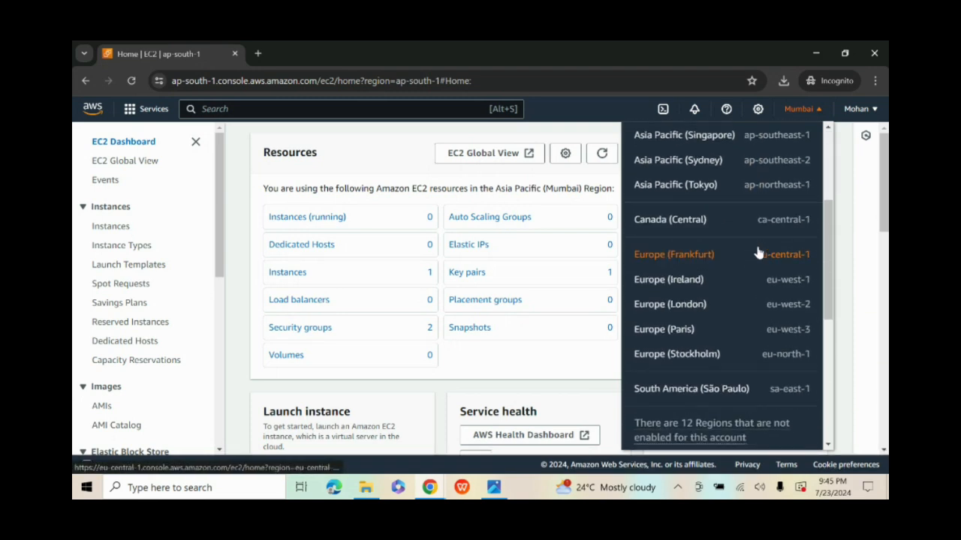
scroll(759, 254, "up", 3)
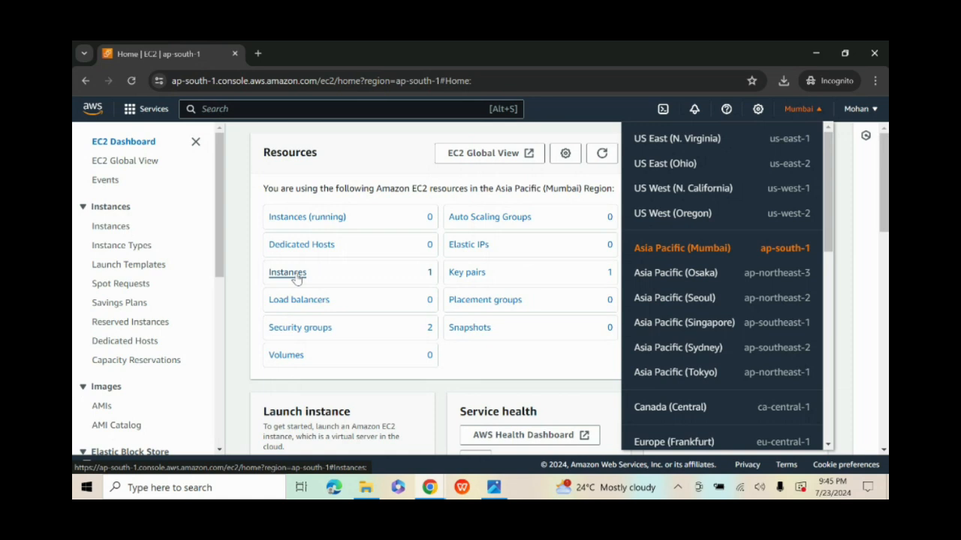
Step: Clear the running filter to review the terminated First-EC2 instance, then start launching a new instance
left_click(315, 217)
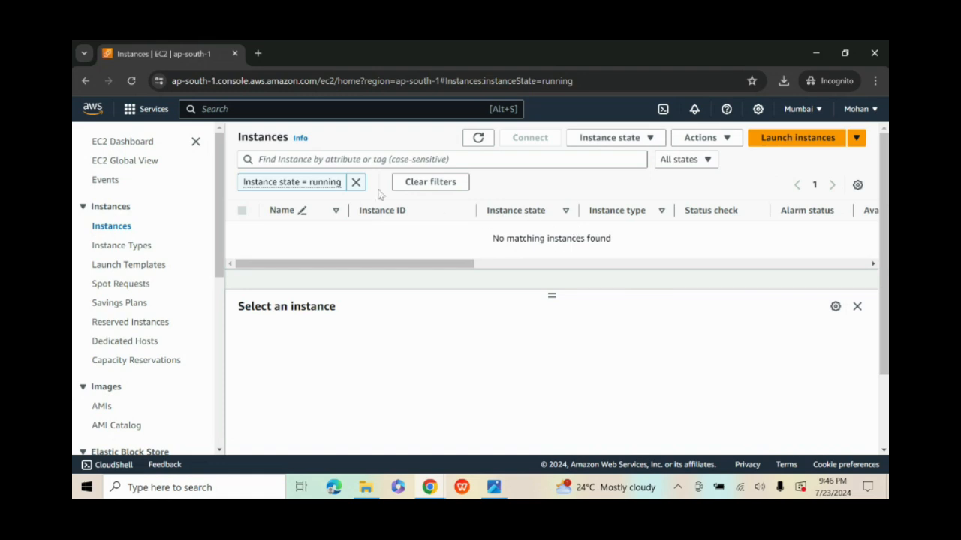
left_click(356, 183)
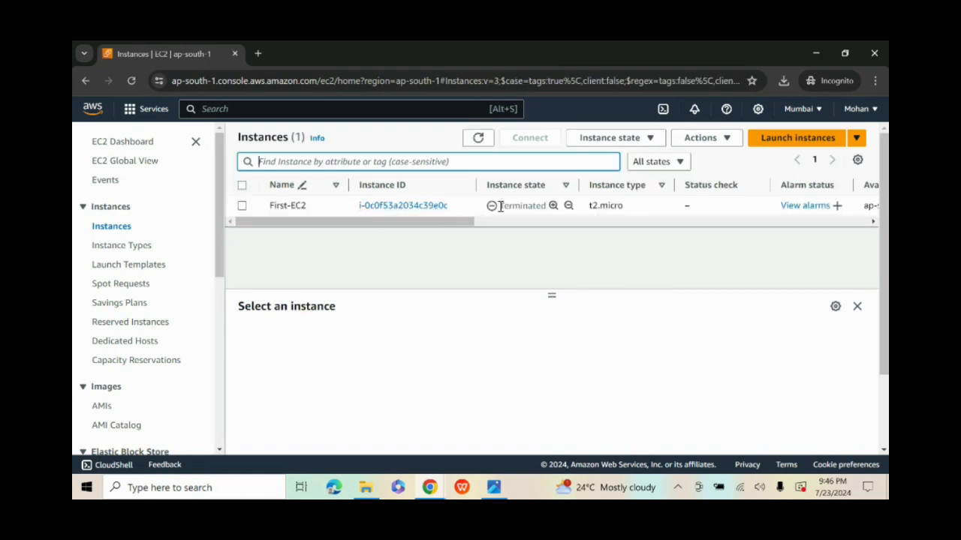
left_click(337, 208)
left_click(242, 206)
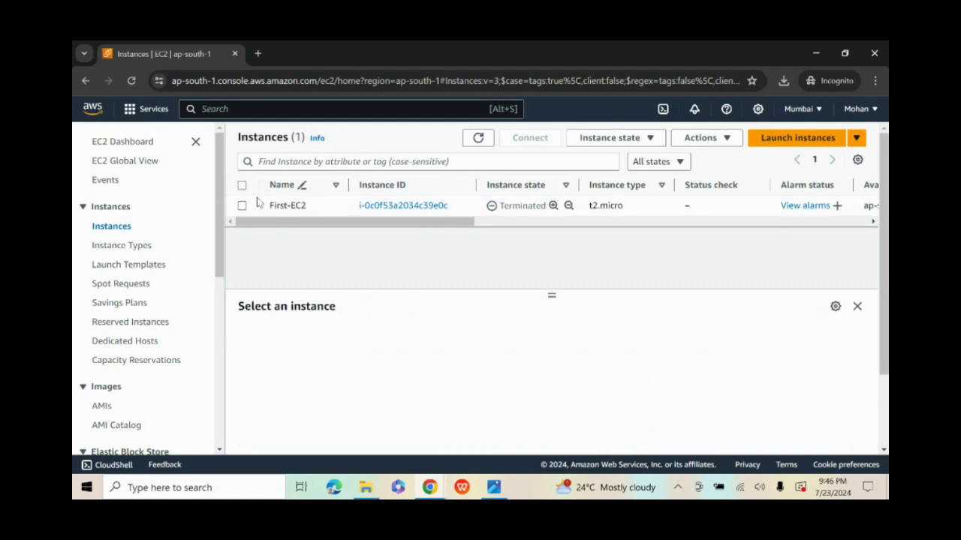
left_click(112, 228)
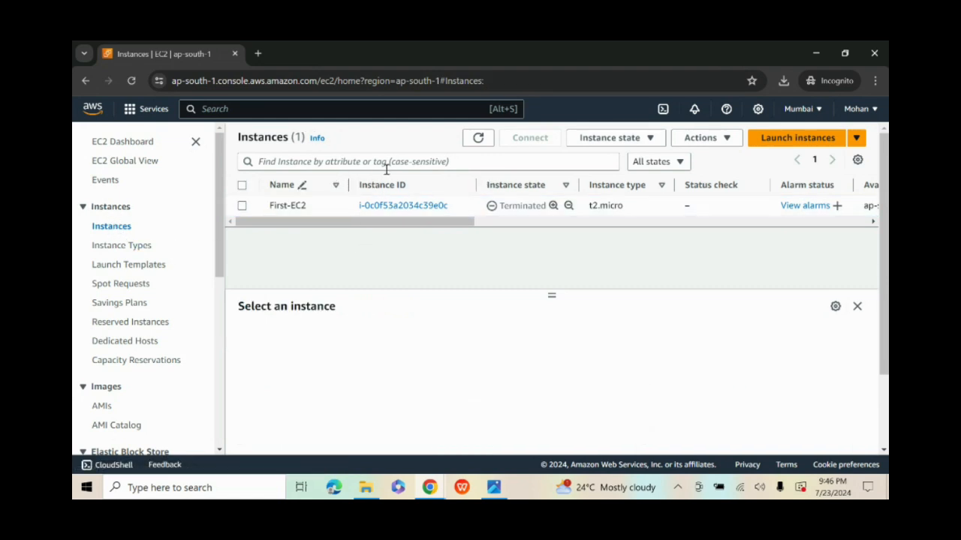
left_click(782, 144)
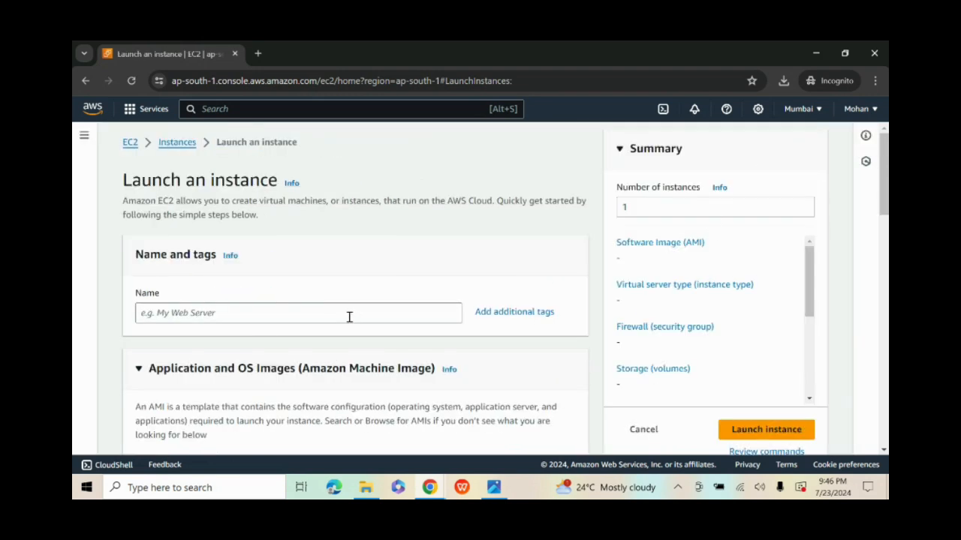
Step: Name the new instance Demo-EC2 and scroll to the Application and OS Images section
scroll(309, 299, "down", 1)
left_click(643, 208)
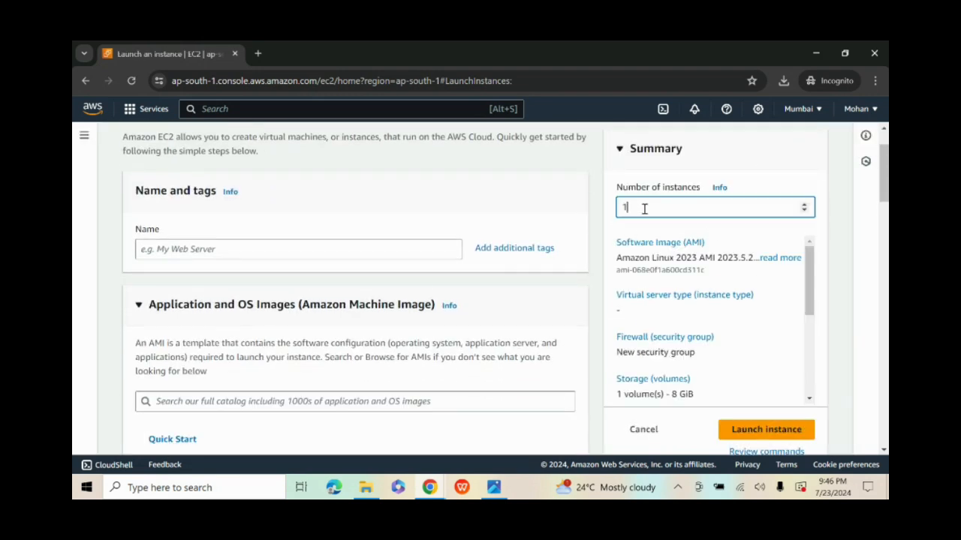
left_click(215, 252)
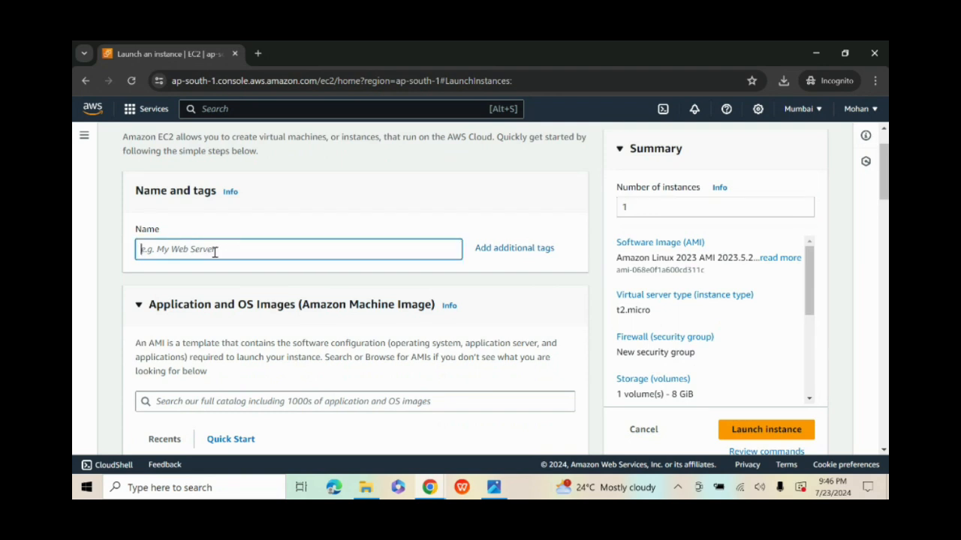
type("Demo-EC2")
scroll(217, 262, "down", 2)
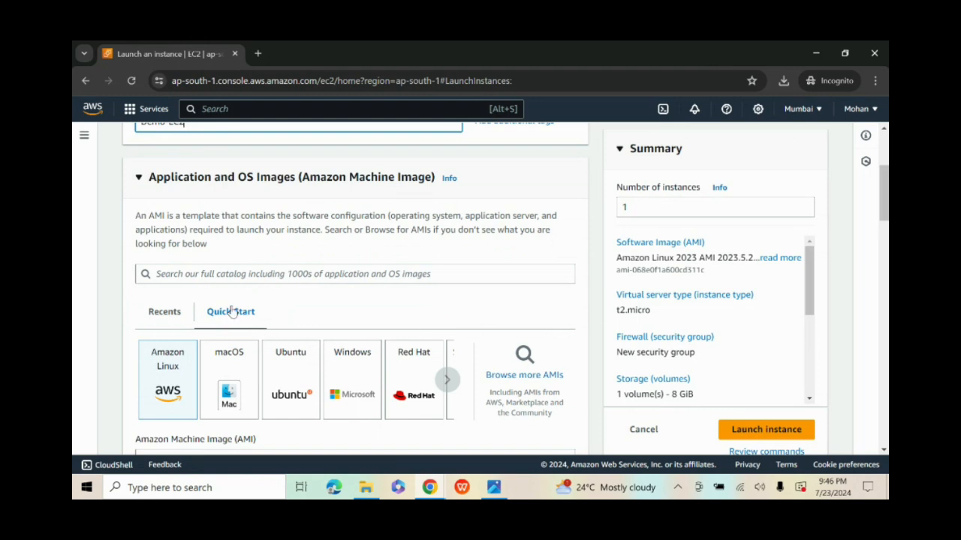
scroll(408, 263, "up", 2)
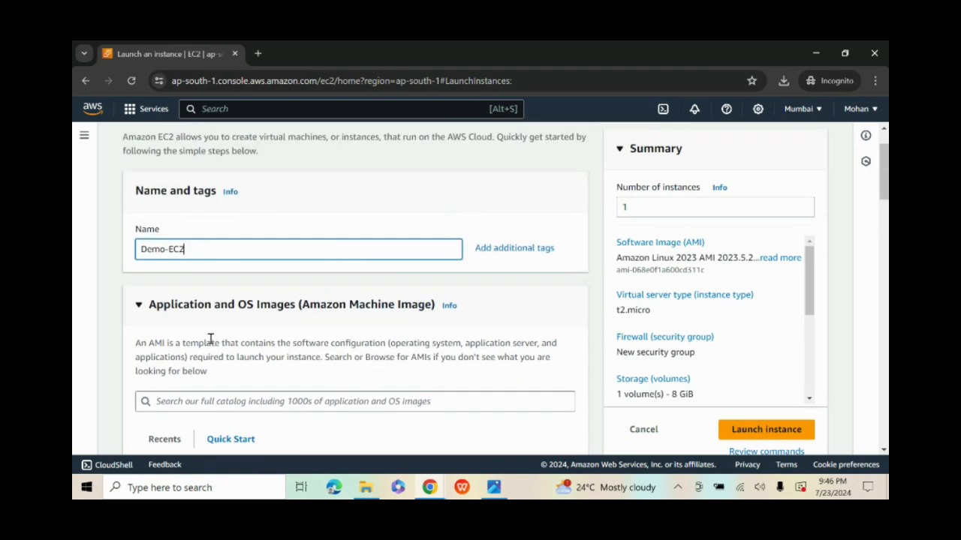
scroll(210, 340, "down", 2)
left_click_drag(149, 178, 434, 177)
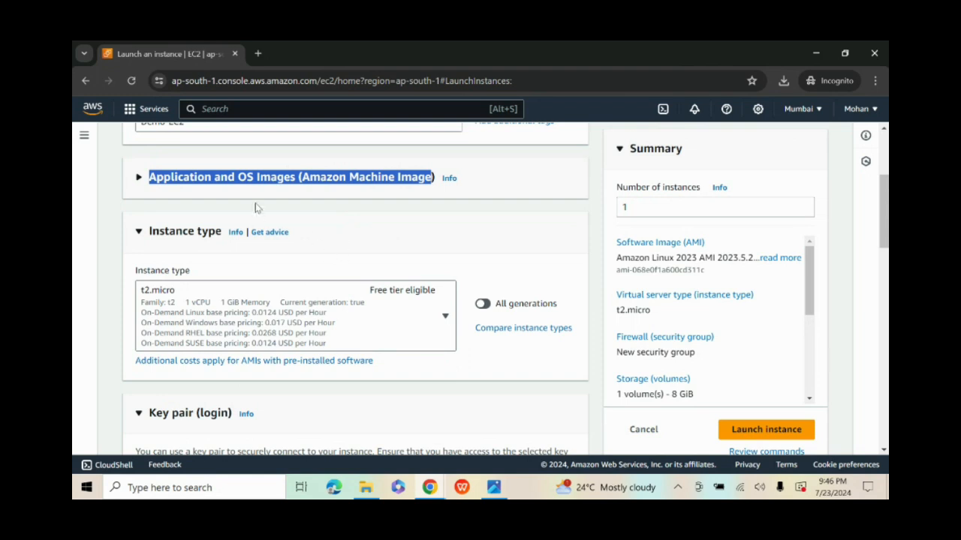
Step: Expand the OS image choices and pick the Red Hat Quick Start image
left_click(157, 179)
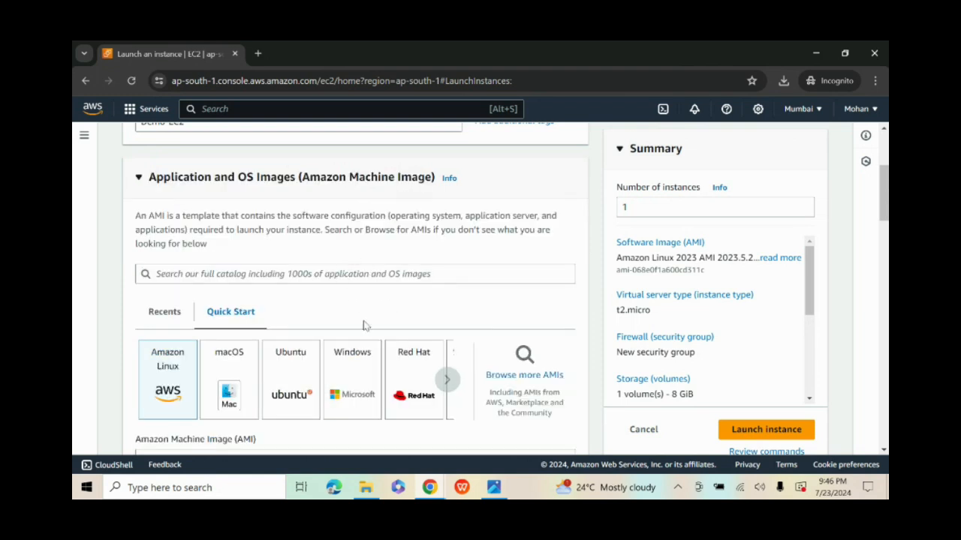
scroll(360, 304, "down", 1)
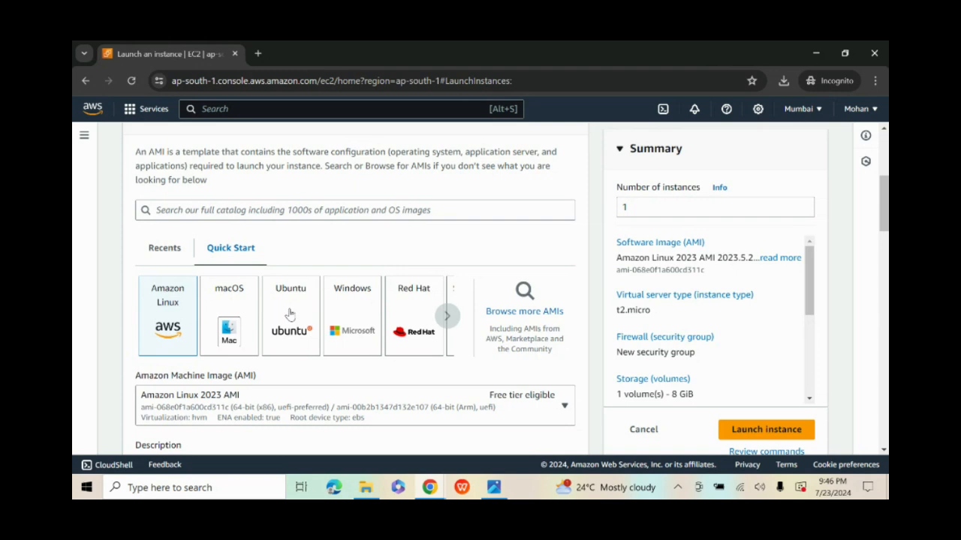
left_click(446, 316)
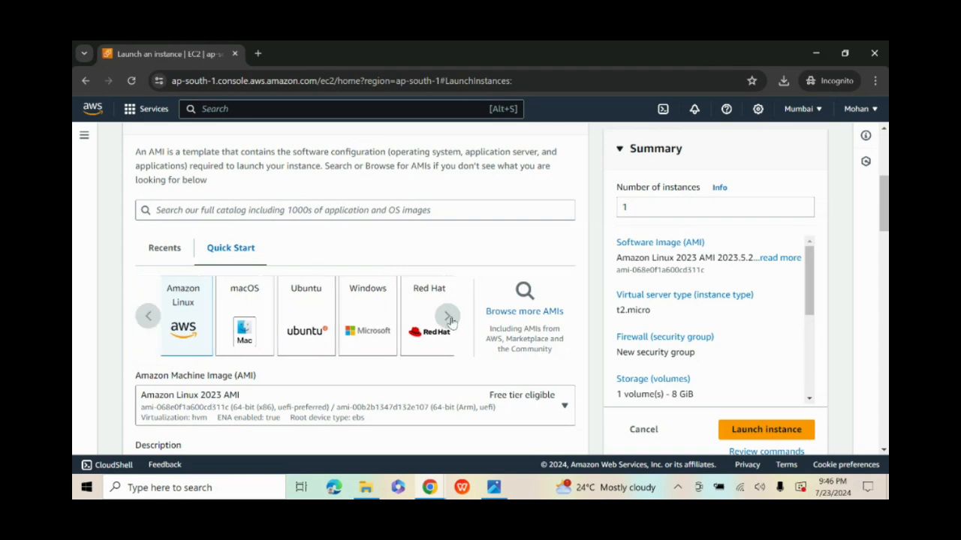
left_click(147, 323)
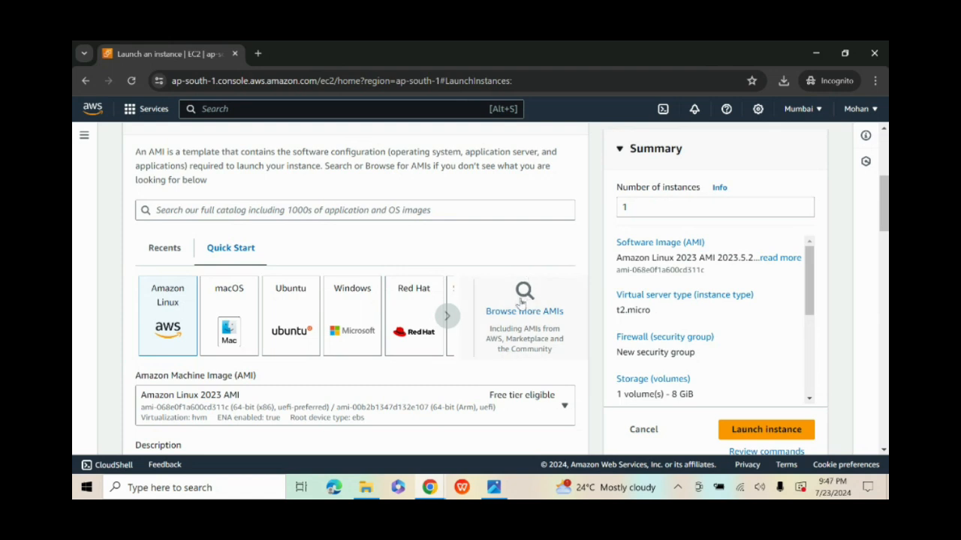
left_click(414, 319)
Step: Select Red Hat Enterprise Linux 9 (HVM), SSD Volume Type as the AMI and dismiss the warning
scroll(398, 361, "down", 2)
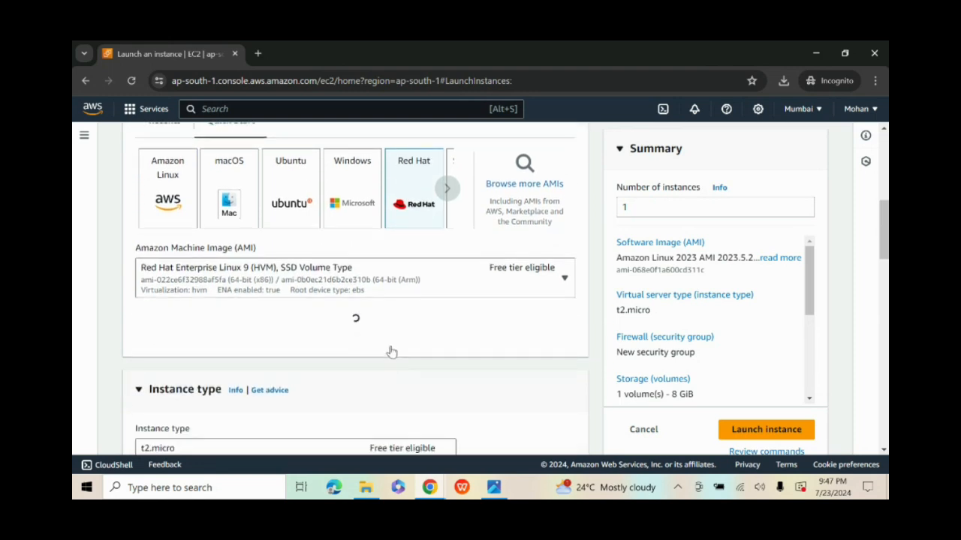
left_click(173, 278)
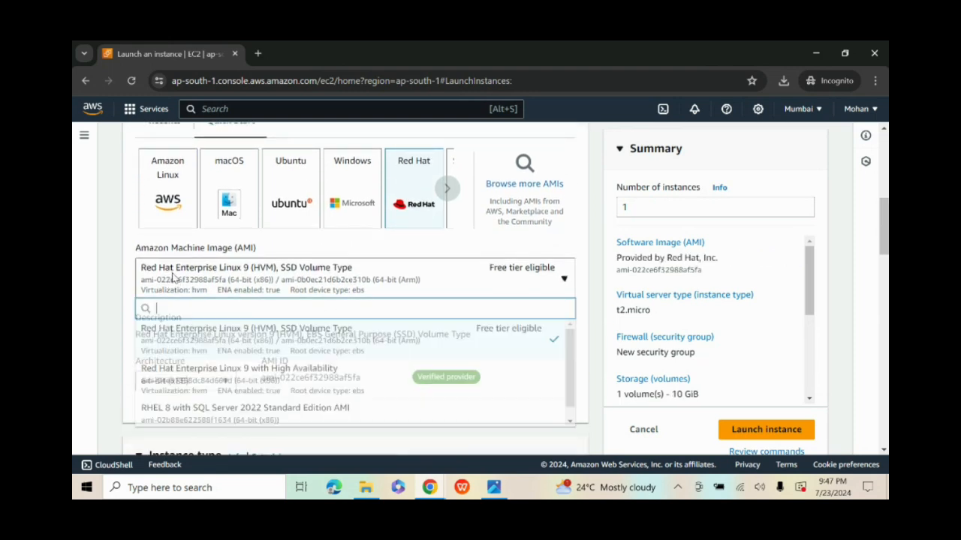
left_click(240, 277)
left_click(240, 276)
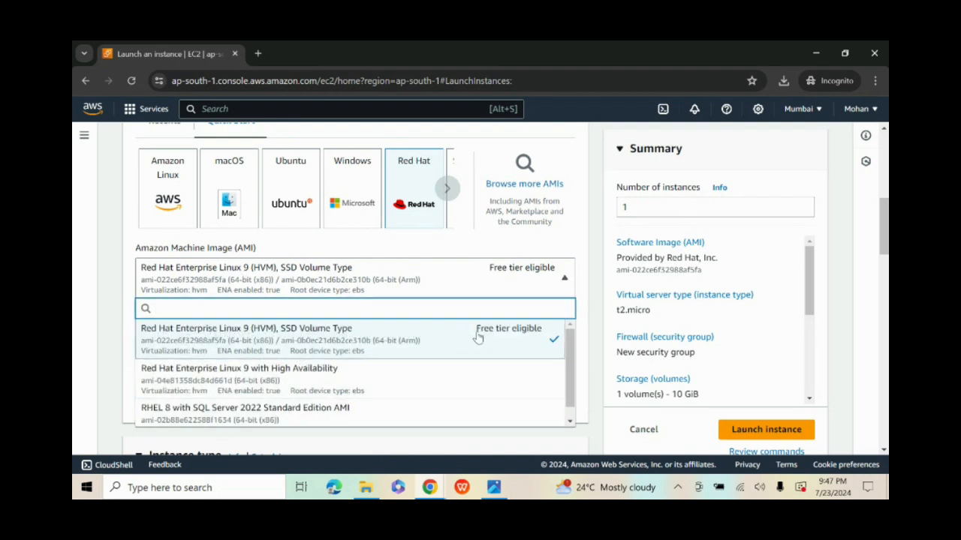
left_click(340, 340)
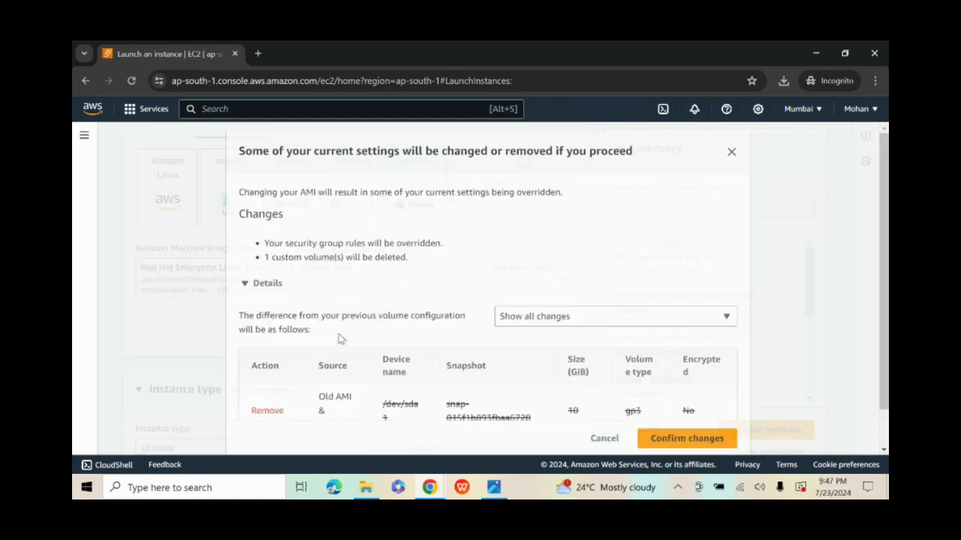
scroll(629, 274, "down", 1)
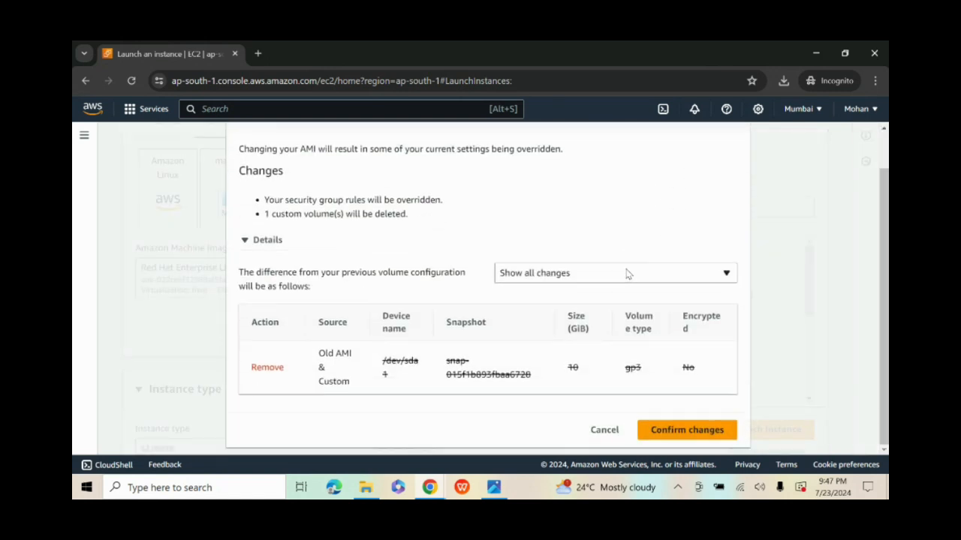
scroll(628, 275, "up", 1)
left_click(730, 152)
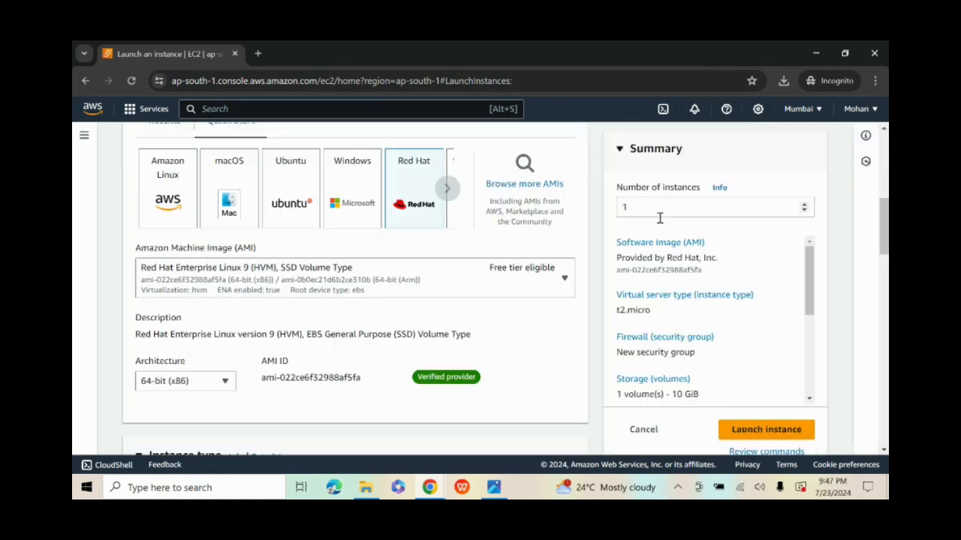
scroll(392, 320, "down", 1)
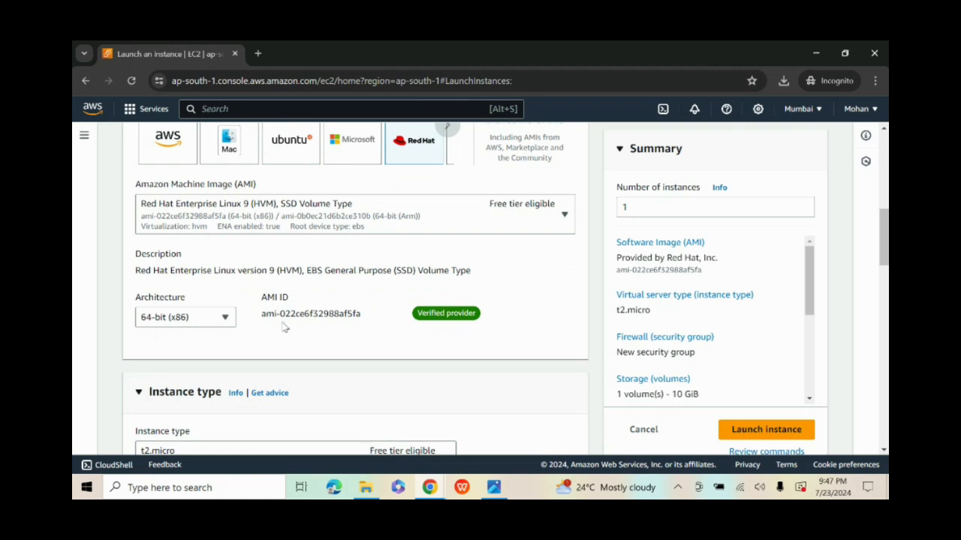
scroll(283, 327, "down", 2)
scroll(258, 338, "down", 1)
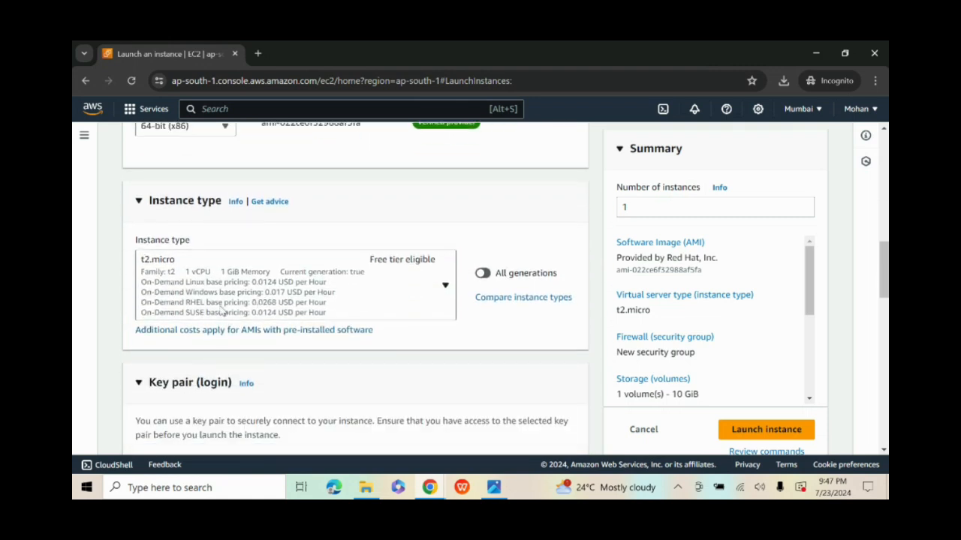
left_click(444, 289)
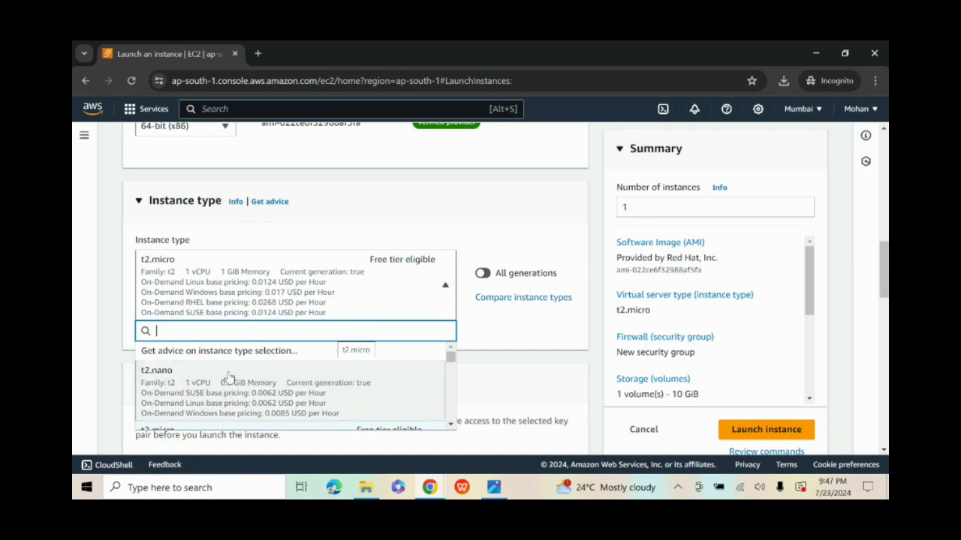
scroll(226, 375, "down", 2)
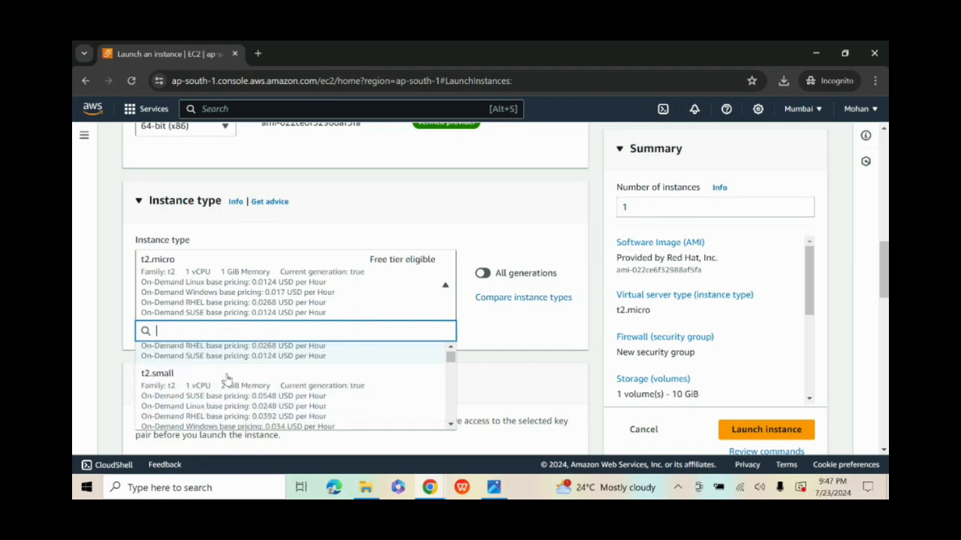
scroll(227, 379, "down", 5)
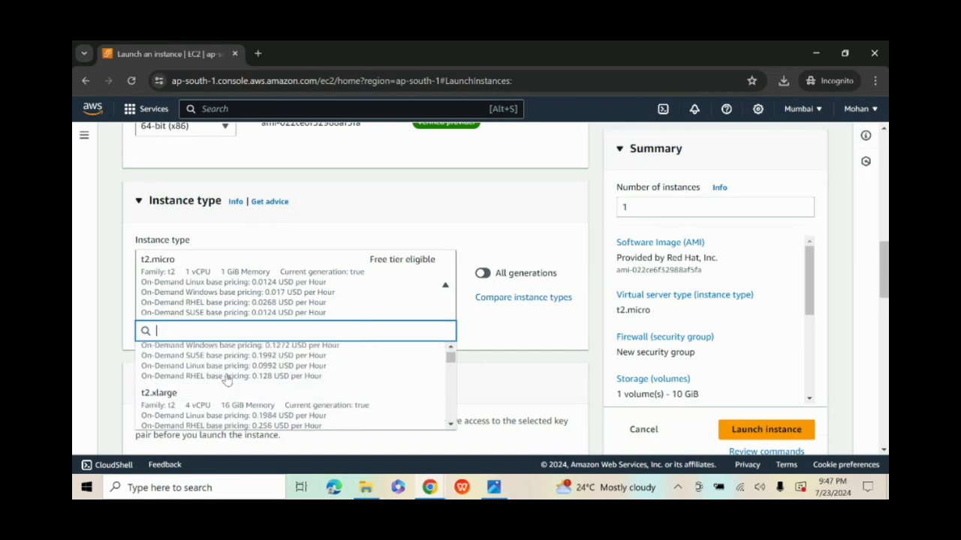
scroll(227, 389, "up", 7)
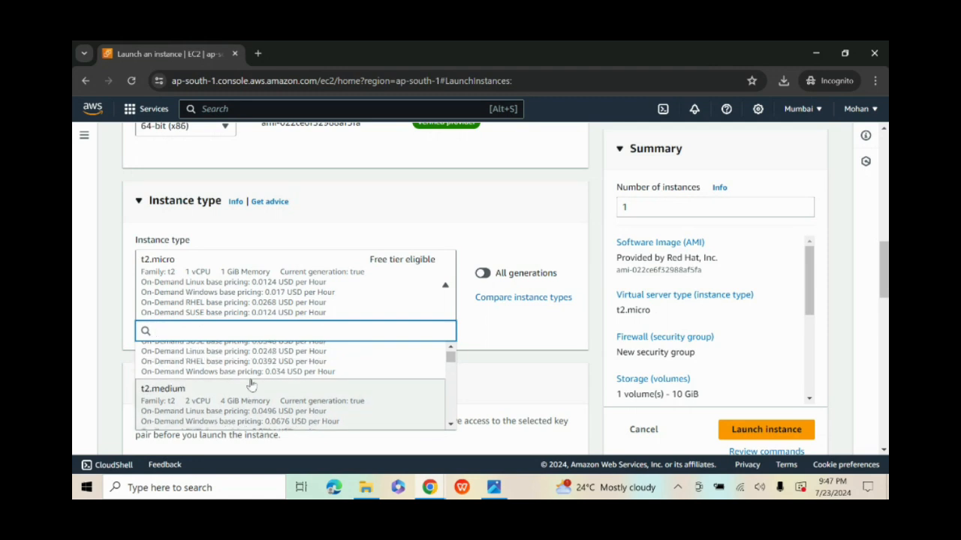
scroll(249, 379, "up", 2)
scroll(241, 345, "down", 2)
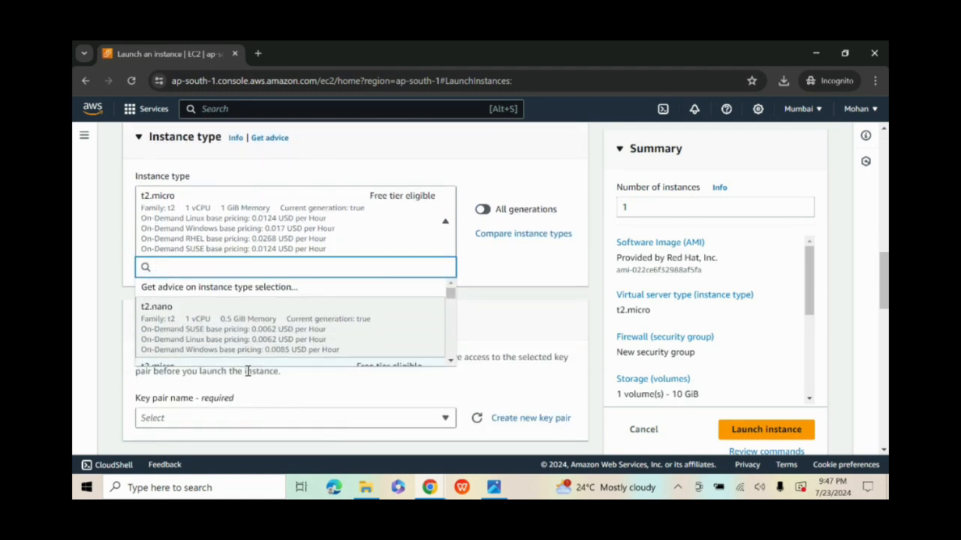
scroll(239, 341, "down", 3)
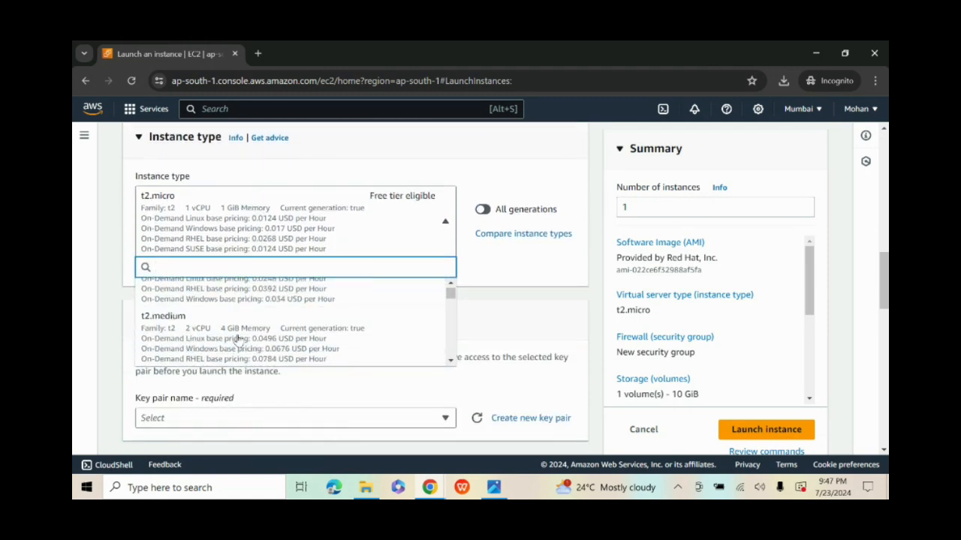
scroll(240, 340, "up", 2)
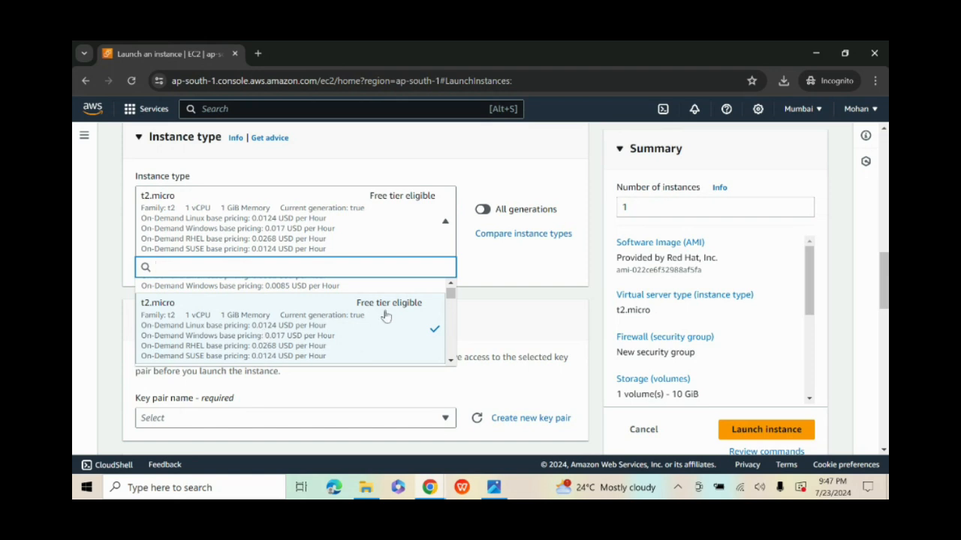
scroll(384, 316, "down", 1)
scroll(330, 328, "down", 2)
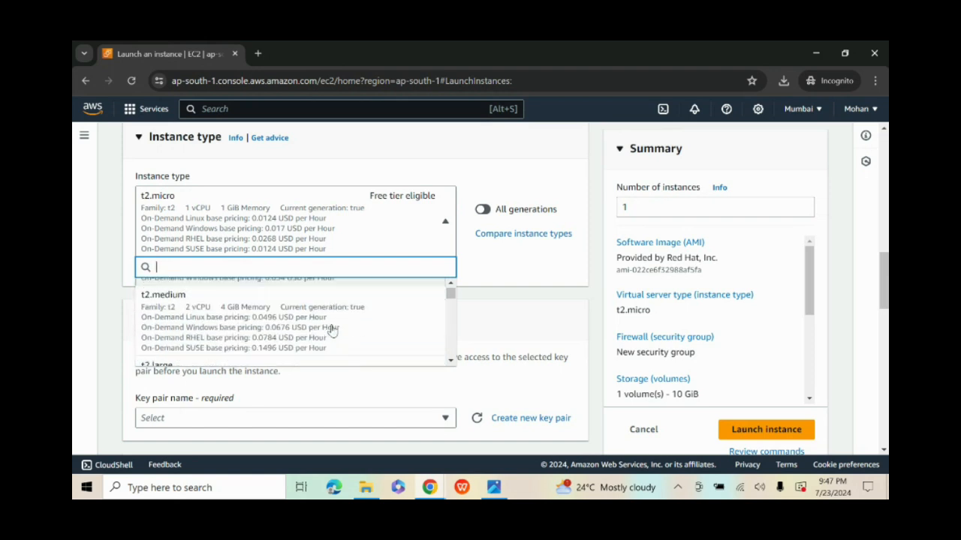
scroll(317, 328, "up", 2)
scroll(319, 328, "down", 1)
scroll(319, 328, "down", 1)
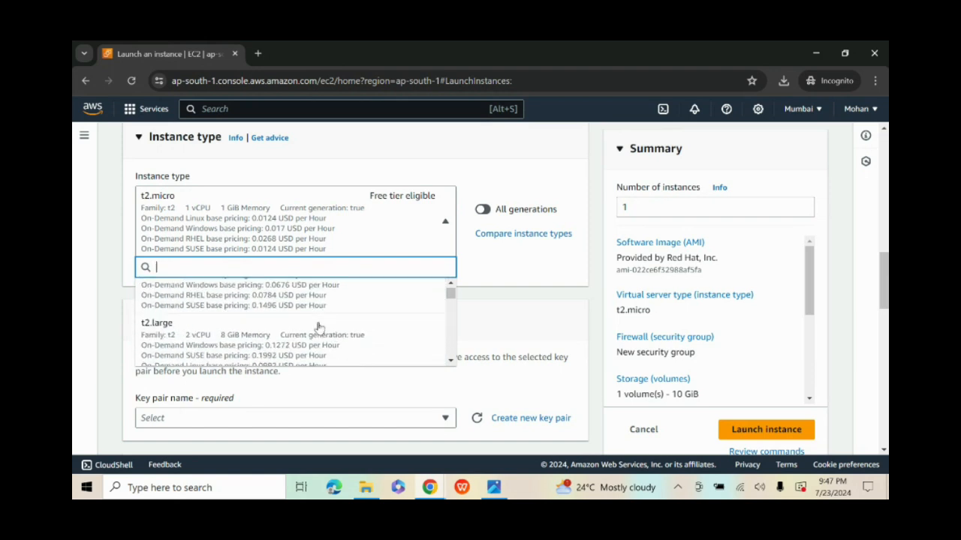
scroll(316, 330, "up", 1)
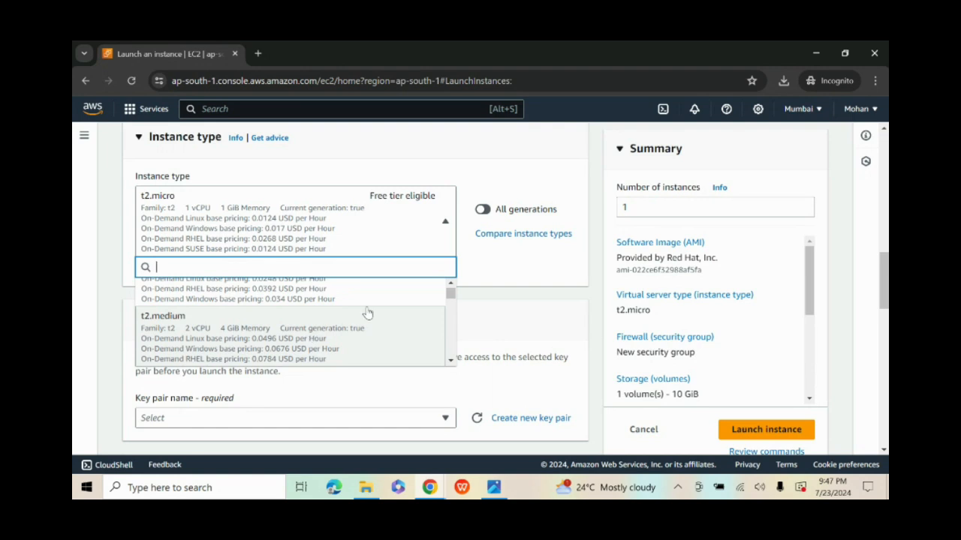
scroll(368, 313, "up", 1)
scroll(366, 312, "up", 1)
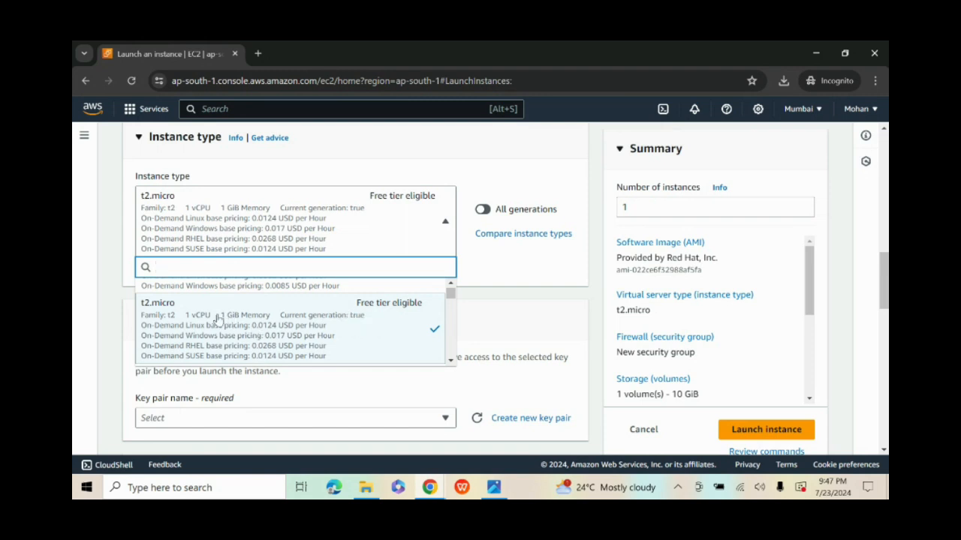
left_click(289, 317)
Step: Search the existing key pairs for 'demo'
scroll(297, 309, "down", 1)
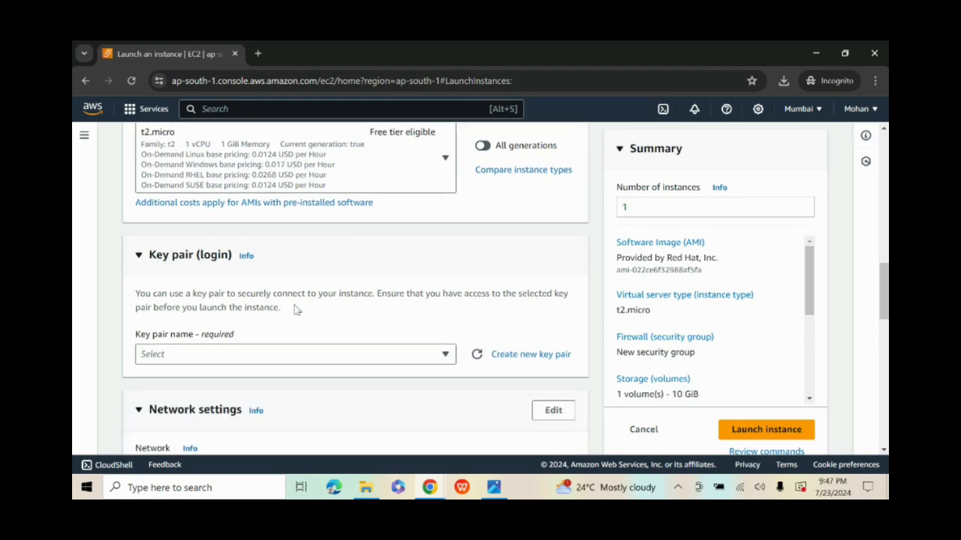
left_click(184, 360)
type("demo")
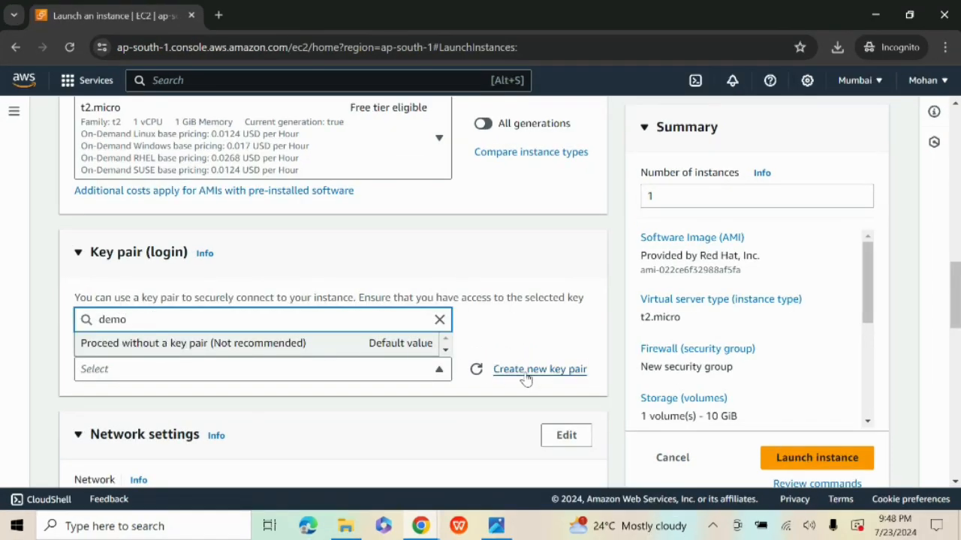
Step: Create an RSA .pem key pair named demo and save demo.pem to the Desktop
left_click(525, 370)
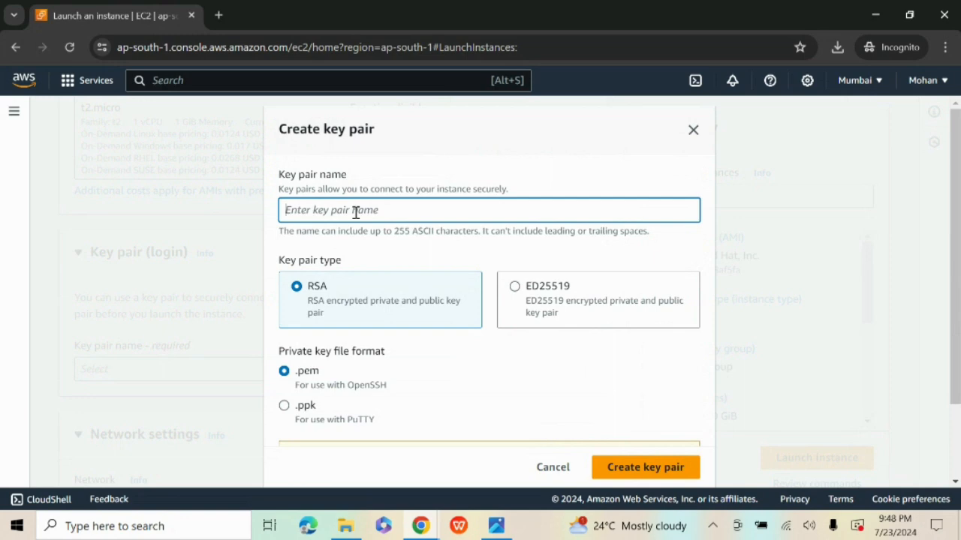
type("demo")
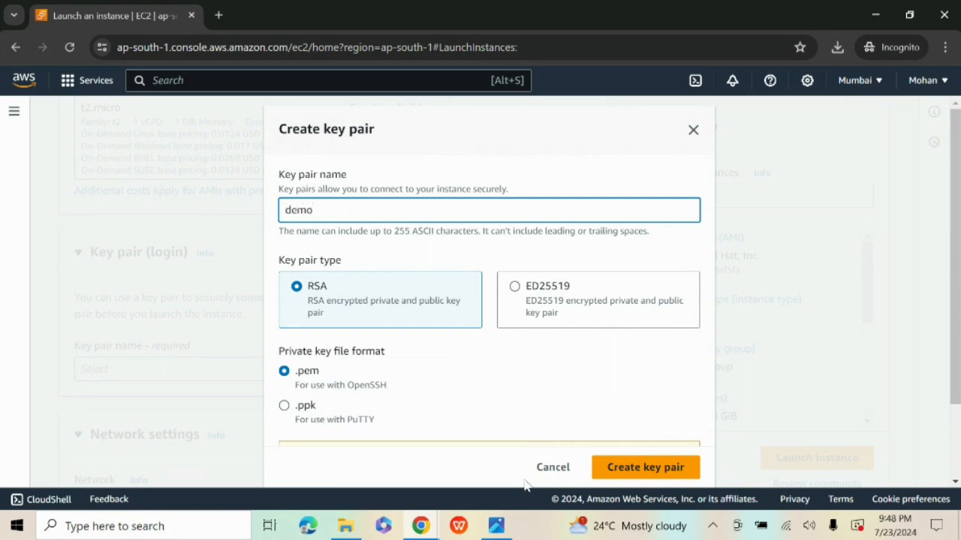
left_click_drag(300, 377, 399, 378)
scroll(379, 360, "down", 1)
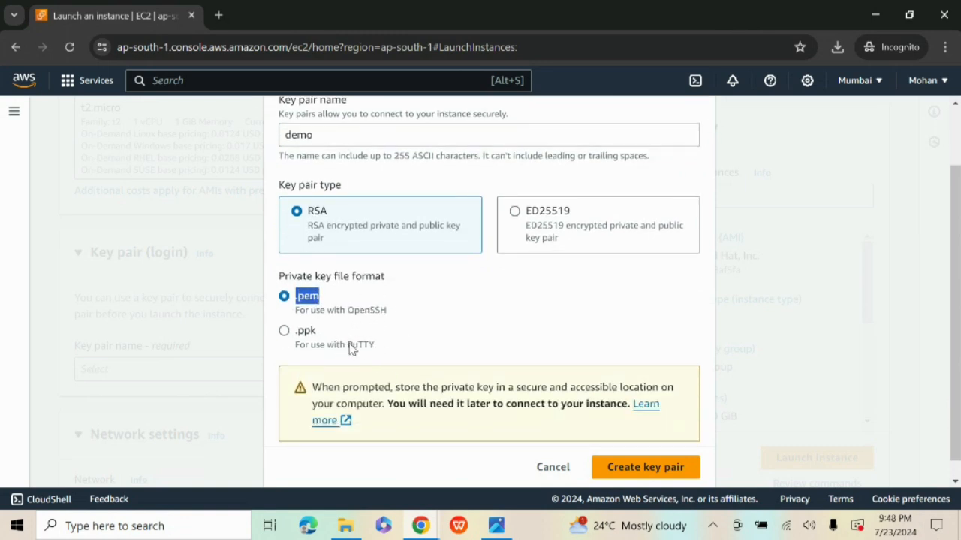
scroll(474, 332, "up", 1)
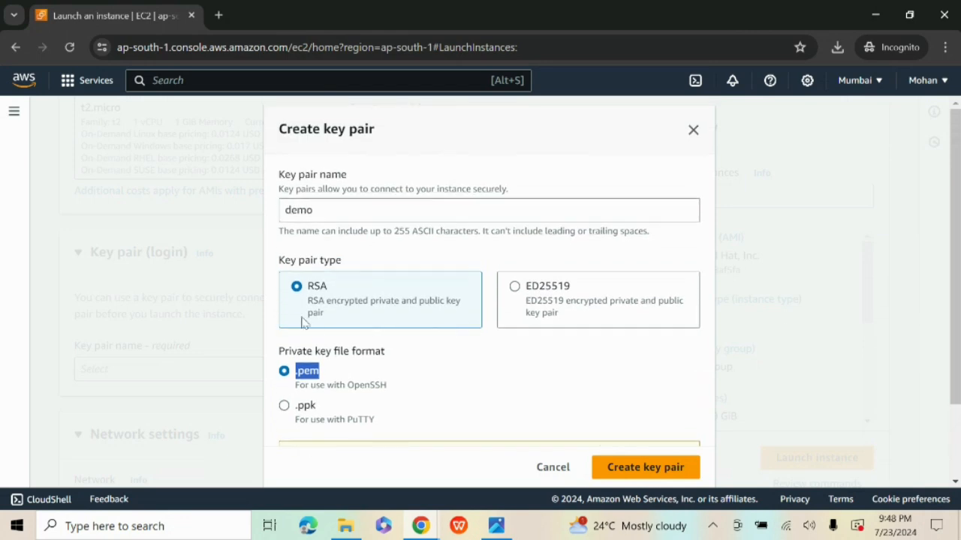
scroll(443, 392, "down", 1)
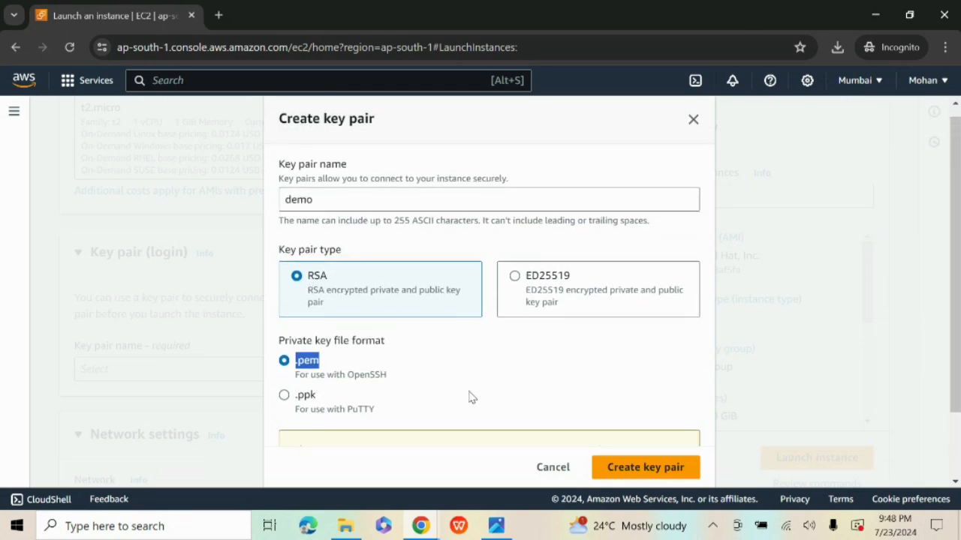
left_click(639, 464)
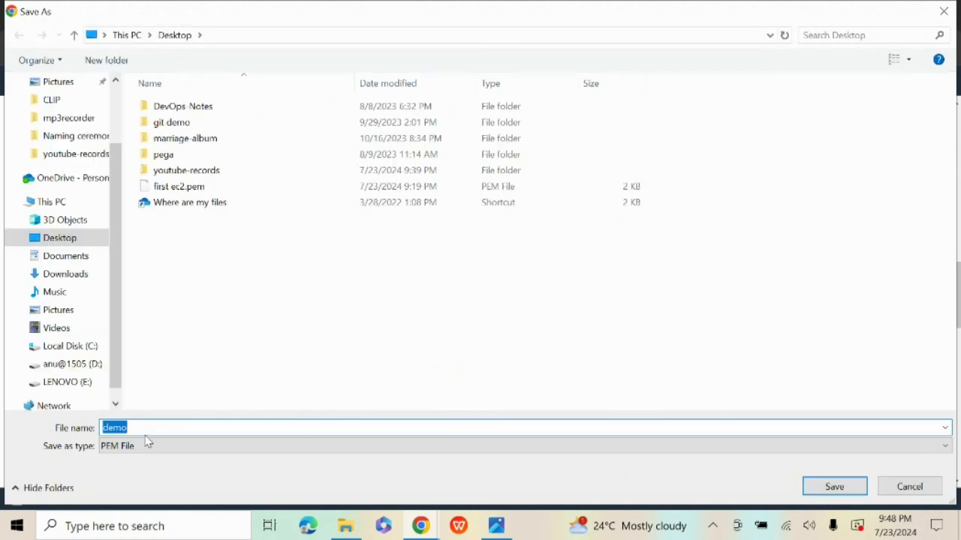
left_click(835, 490)
scroll(334, 366, "down", 1)
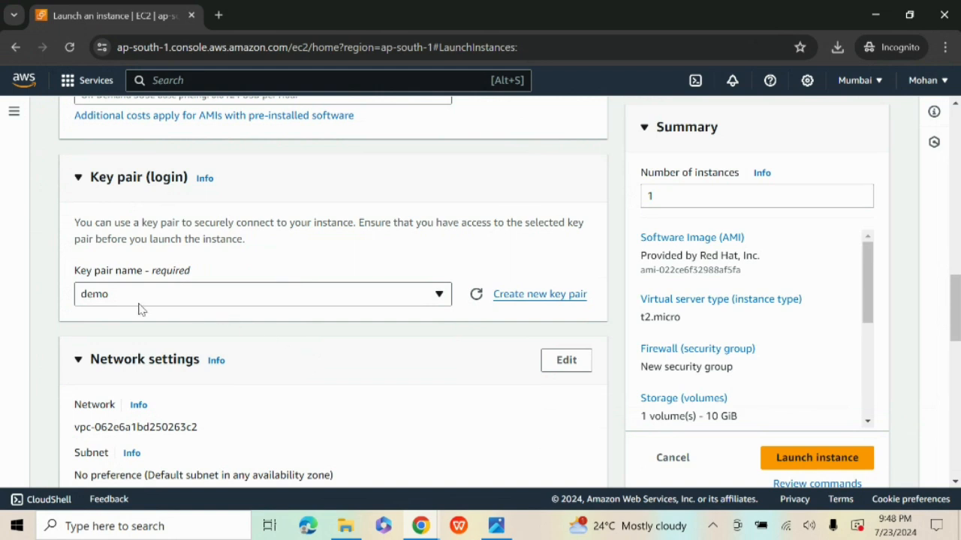
Step: Review the key pair and Network settings, including the VPC ID and the launch-wizard-2 security group
scroll(202, 357, "down", 1)
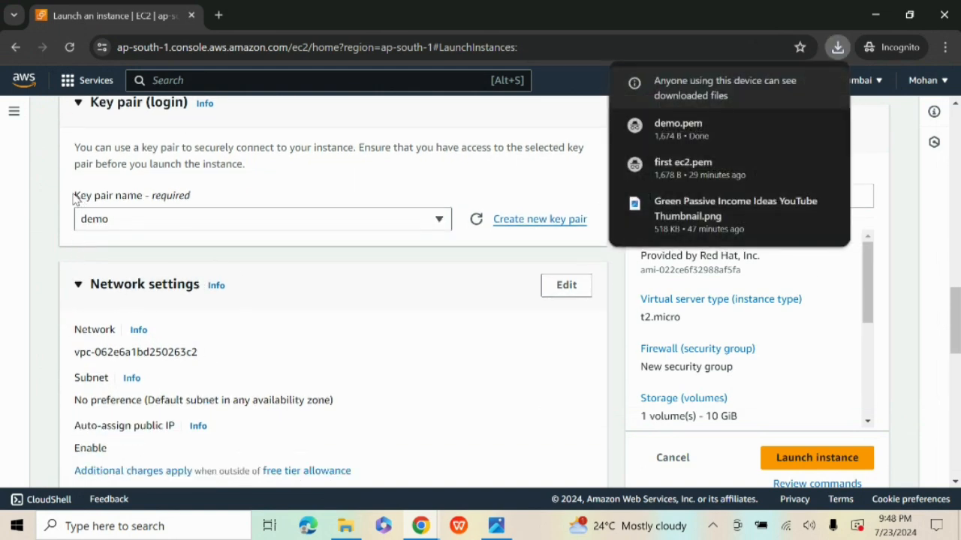
left_click_drag(75, 198, 286, 249)
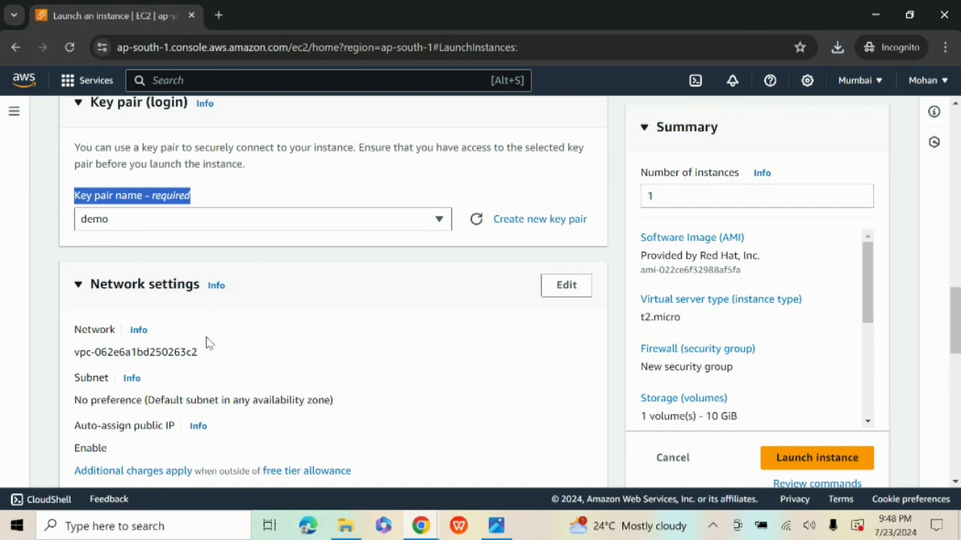
scroll(206, 338, "down", 1)
left_click_drag(96, 213, 206, 217)
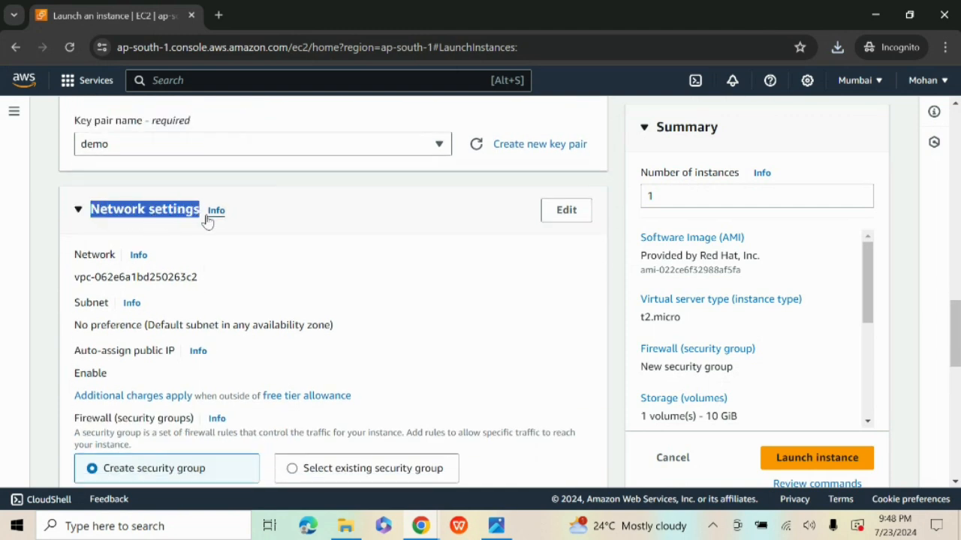
scroll(186, 322, "down", 1)
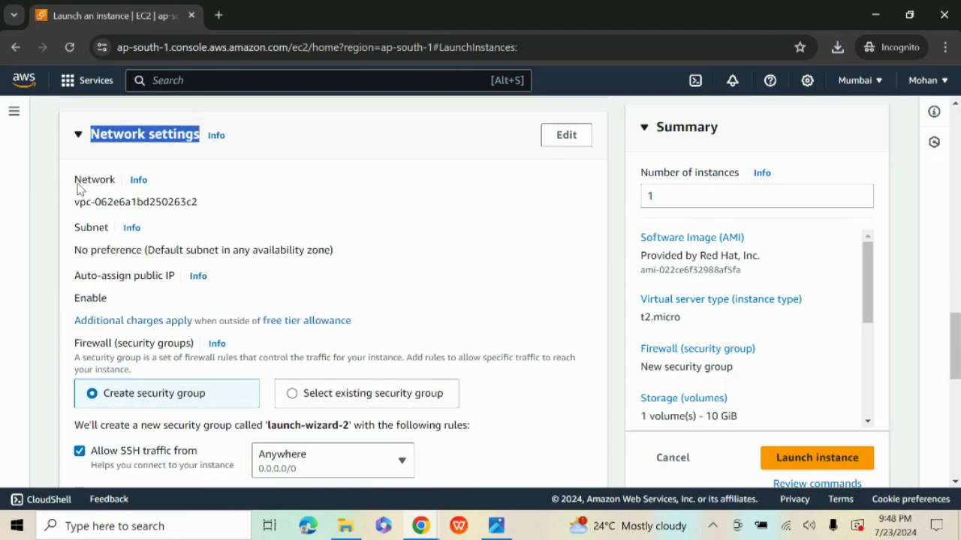
left_click(183, 205)
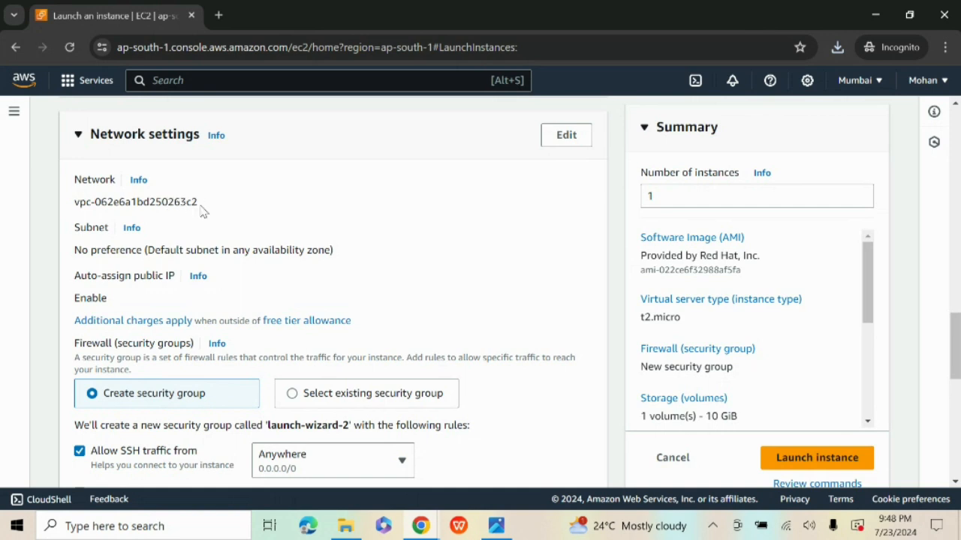
left_click_drag(201, 208, 53, 208)
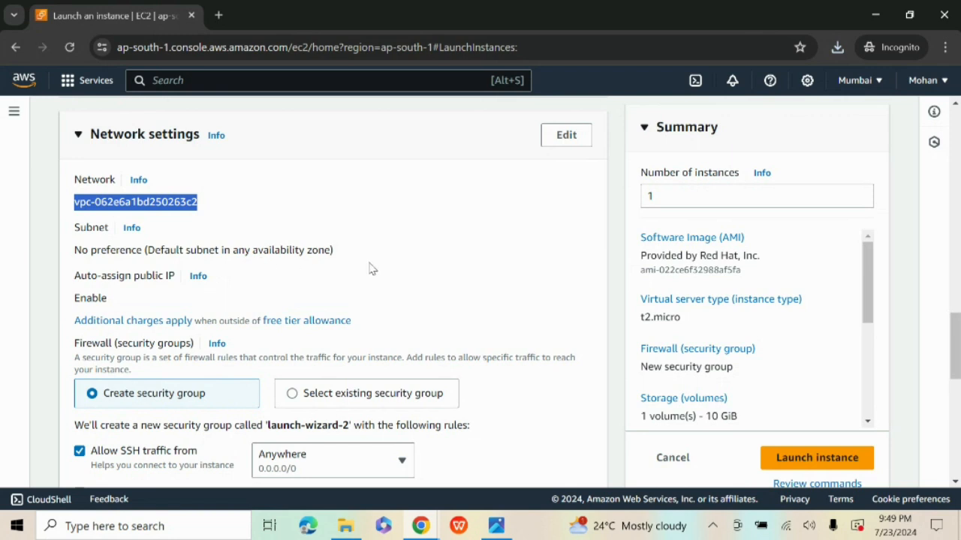
scroll(182, 328, "down", 1)
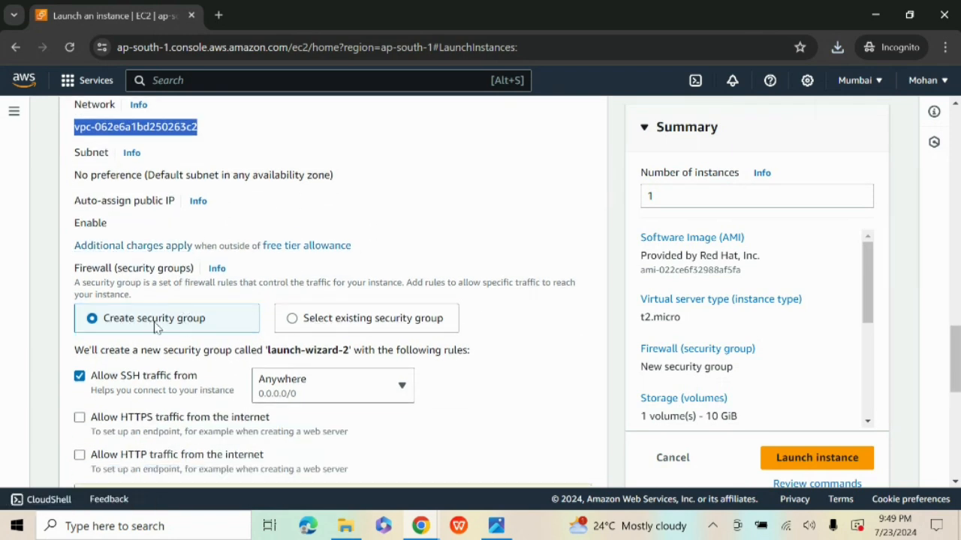
scroll(199, 334, "down", 1)
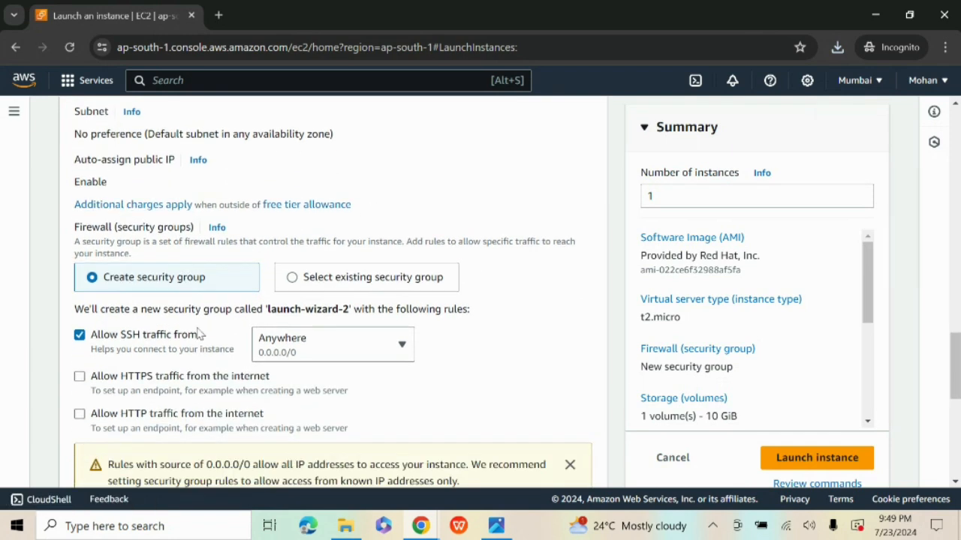
Step: Look at the existing security groups, then return to creating the new launch-wizard-2 group
left_click(293, 248)
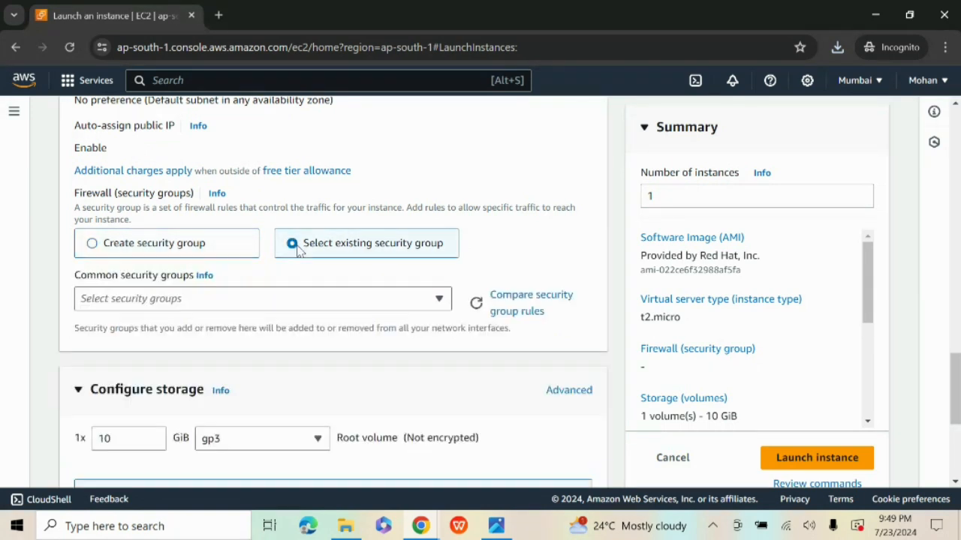
left_click(175, 299)
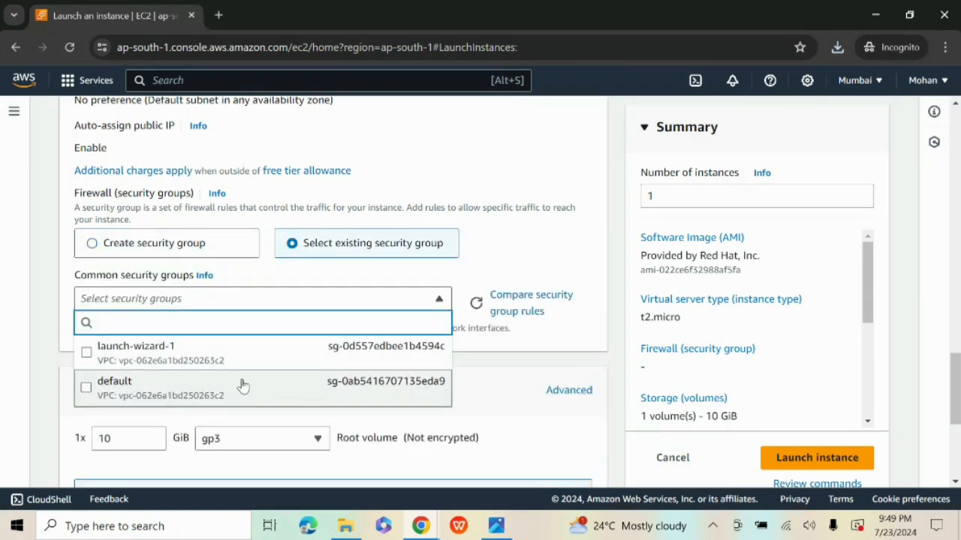
left_click(136, 246)
left_click(136, 248)
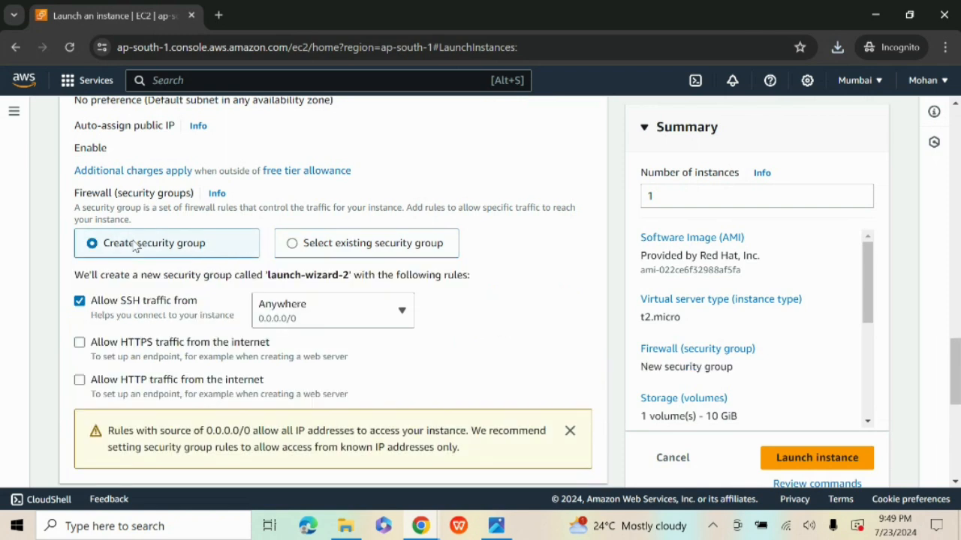
Step: Keep SSH allowed from Anywhere and allow HTTPS and HTTP traffic from the internet
scroll(143, 322, "down", 1)
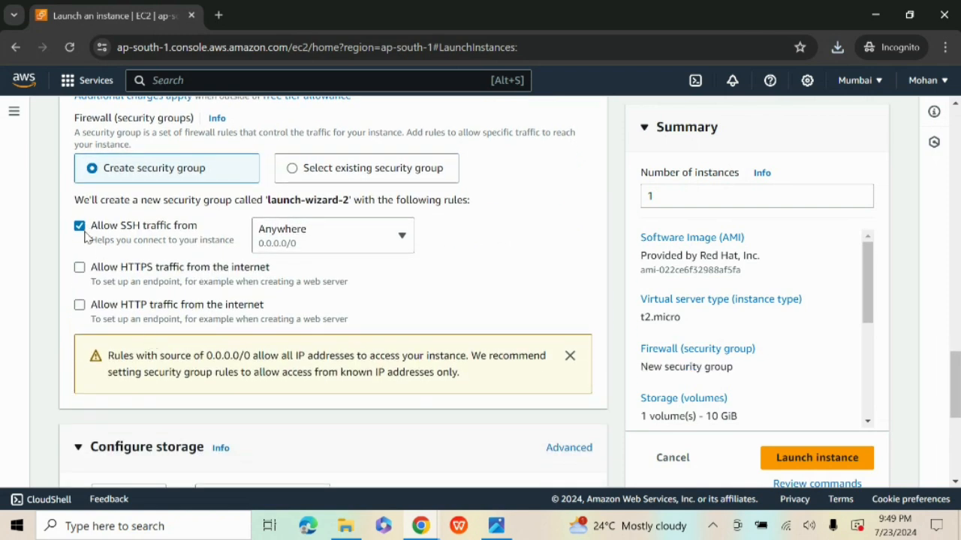
left_click_drag(94, 230, 206, 235)
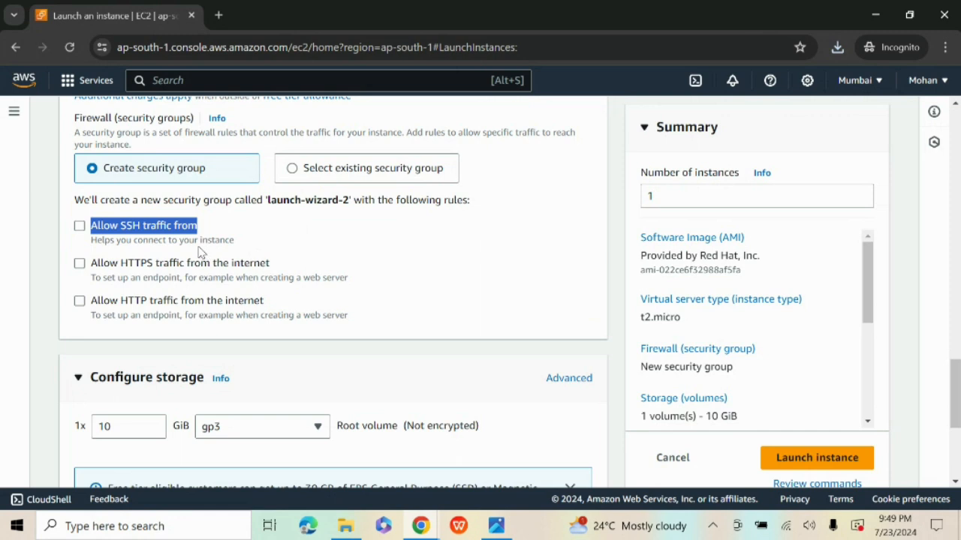
left_click(79, 227)
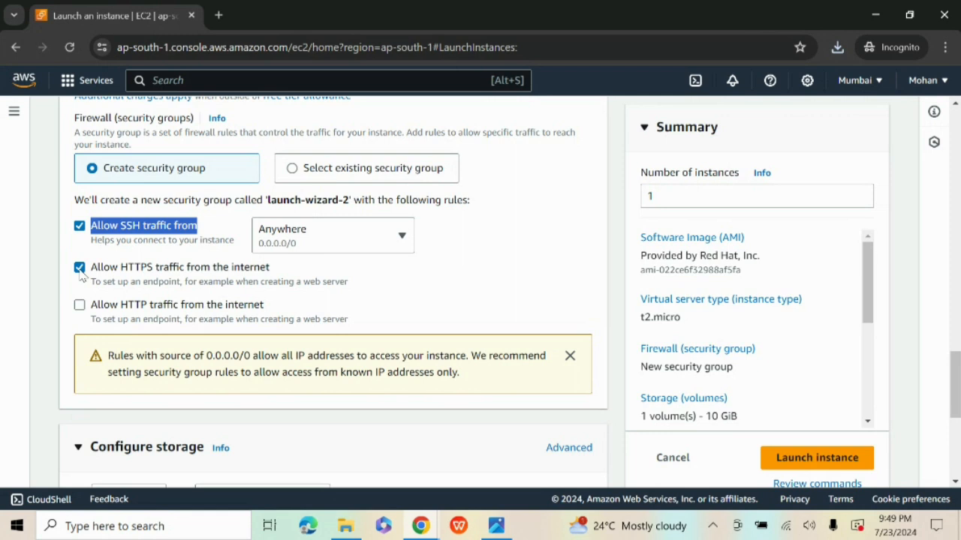
left_click(81, 308)
scroll(323, 282, "down", 2)
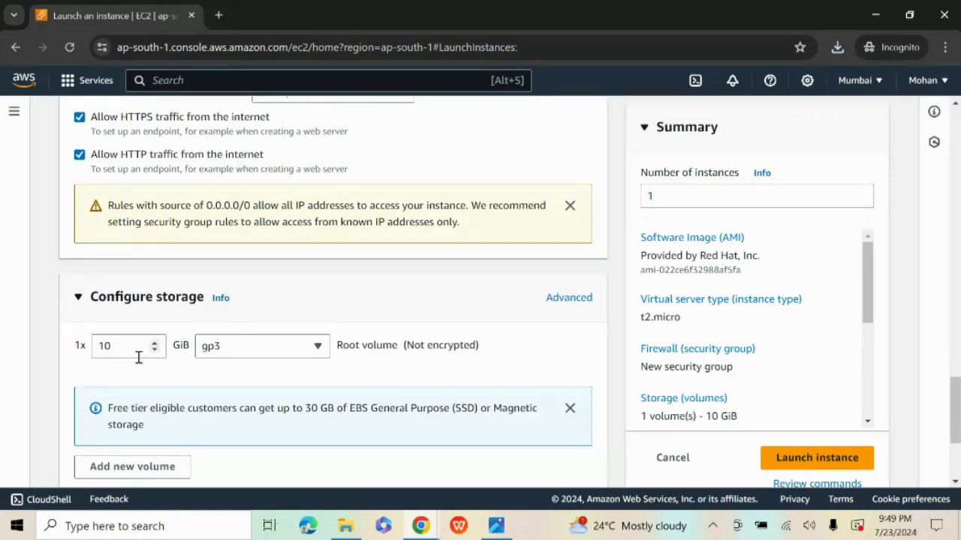
Step: Resize the gp3 root volume from 10 to 20 GiB, noting the 30 GB free-tier allowance
left_click(134, 350)
key("BackSpace")
type("20")
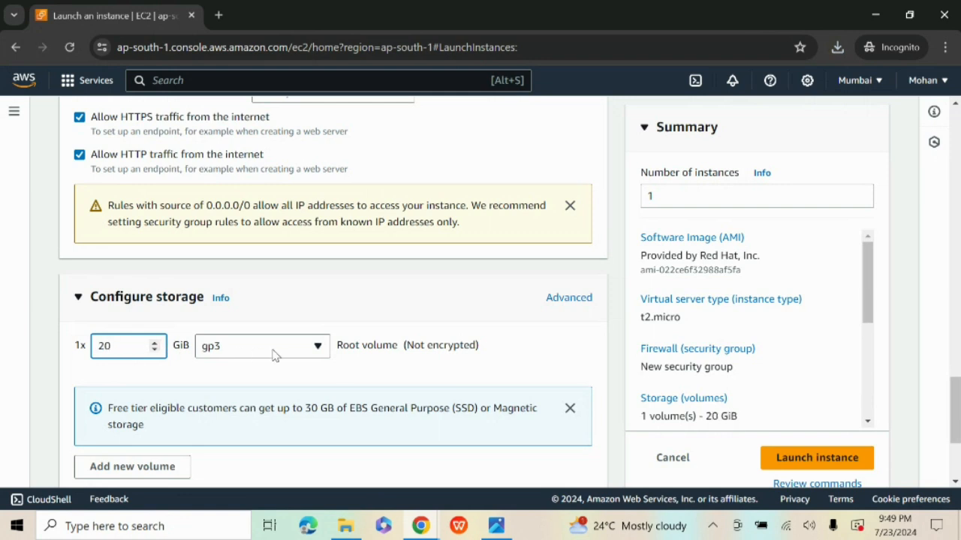
scroll(323, 358, "down", 1)
left_click_drag(305, 333, 380, 352)
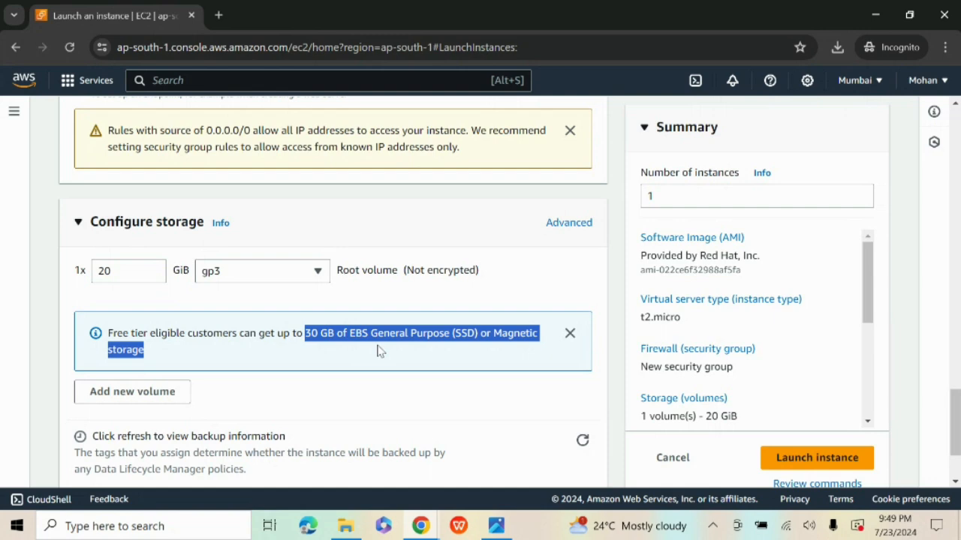
scroll(379, 351, "down", 1)
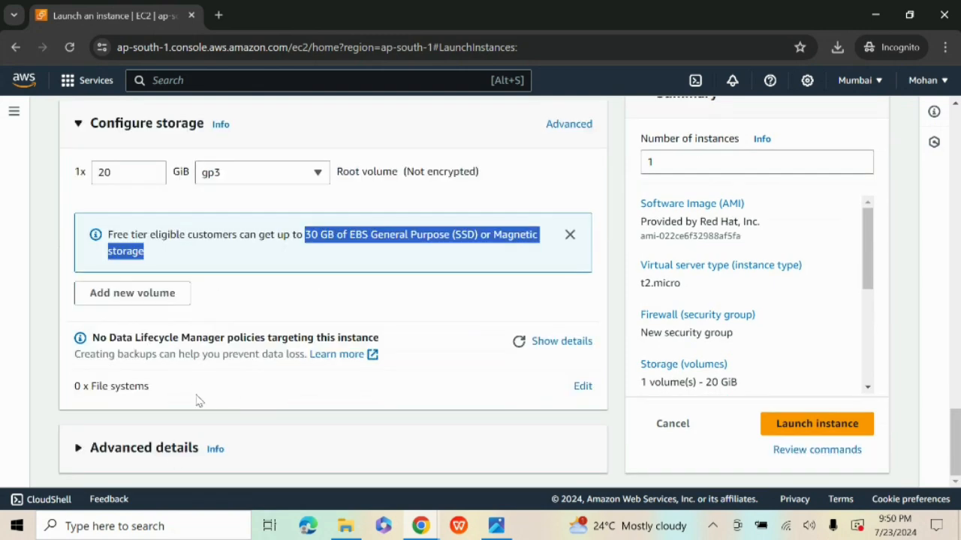
left_click(140, 452)
Step: Expand Advanced details and leave Termination protection at its default Select value
left_click(174, 444)
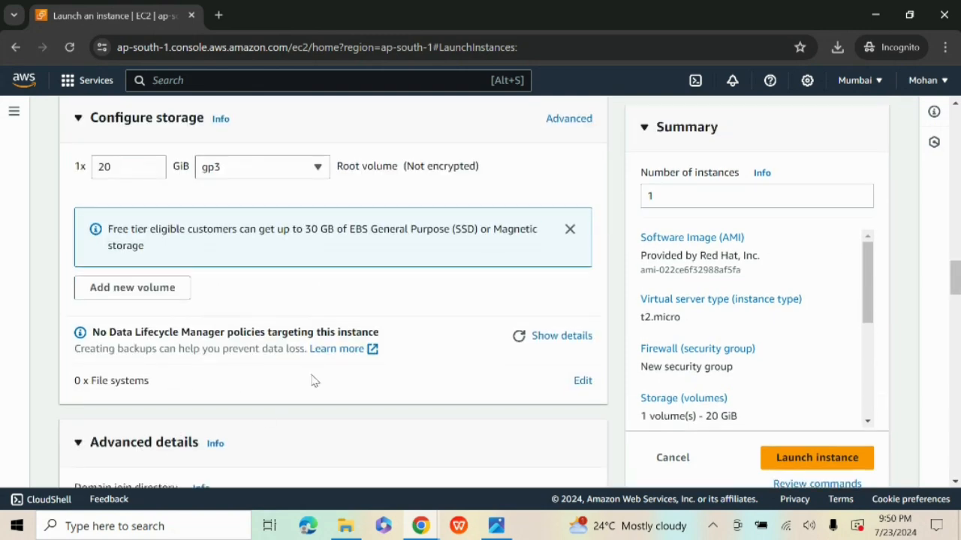
scroll(311, 358, "down", 3)
scroll(255, 328, "down", 2)
scroll(255, 328, "down", 2)
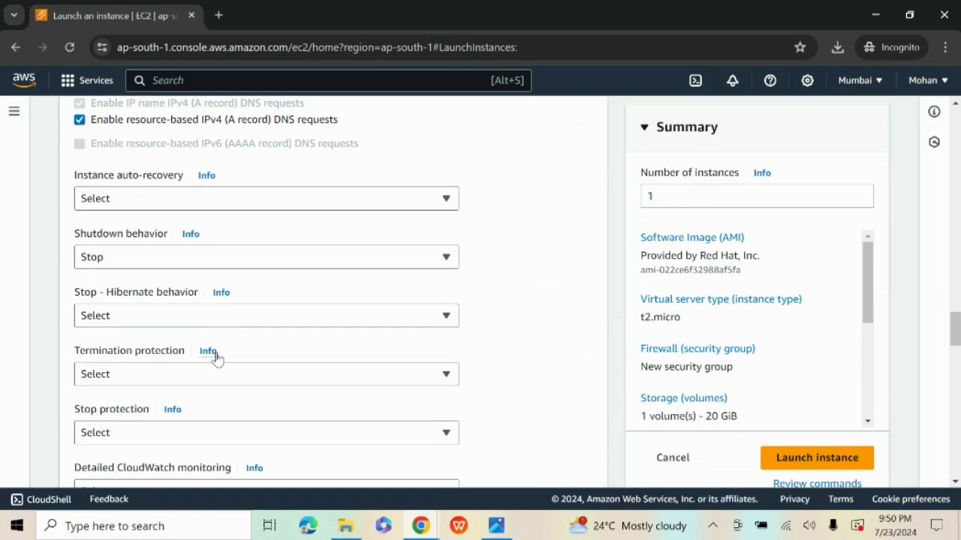
scroll(328, 347, "down", 3)
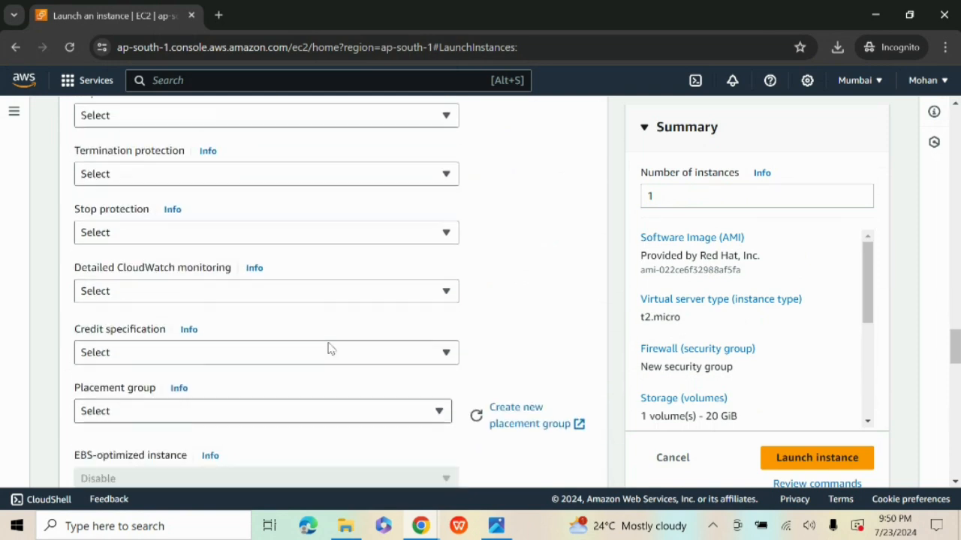
scroll(328, 348, "up", 3)
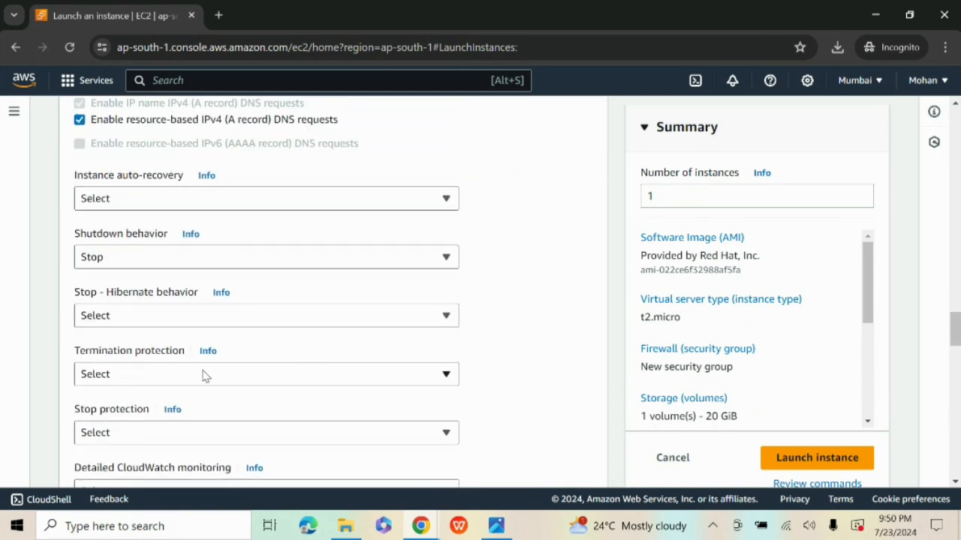
left_click(147, 375)
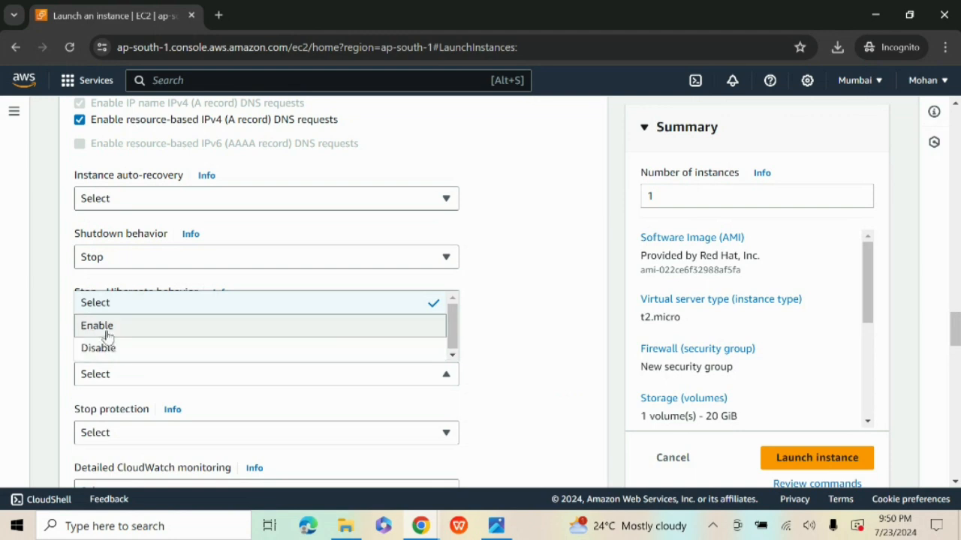
left_click(521, 405)
Step: Review the launch Summary panel, collapsing and re-expanding it
scroll(526, 371, "down", 2)
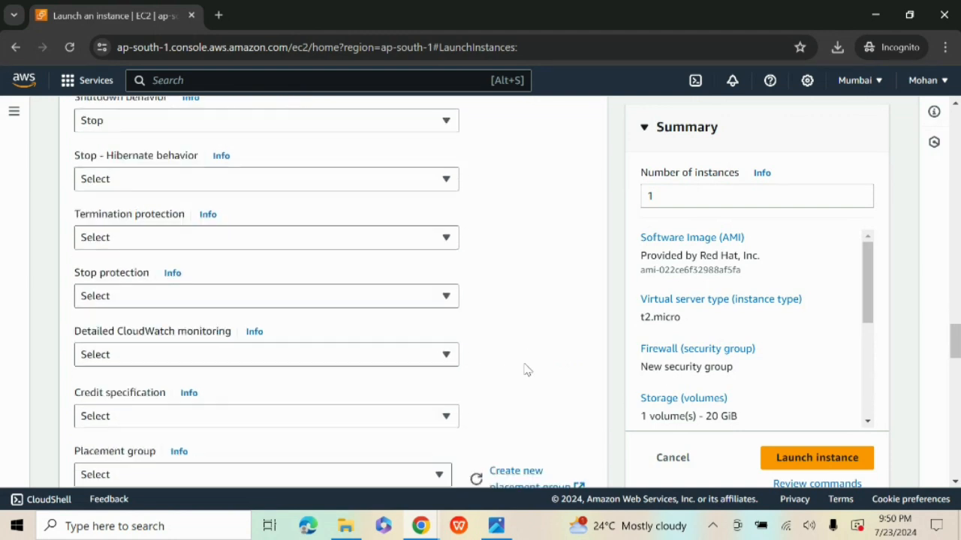
scroll(528, 369, "down", 3)
scroll(900, 347, "up", 3)
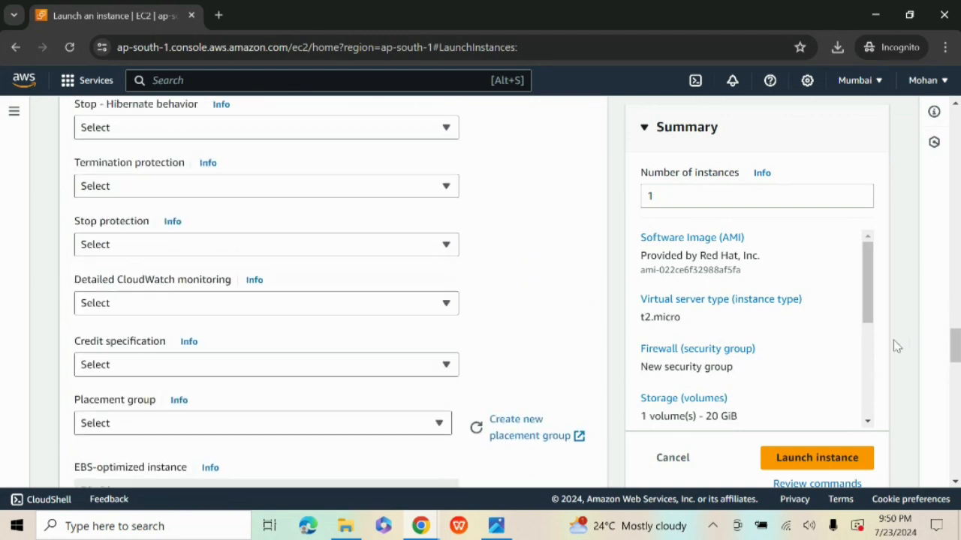
scroll(358, 365, "down", 5)
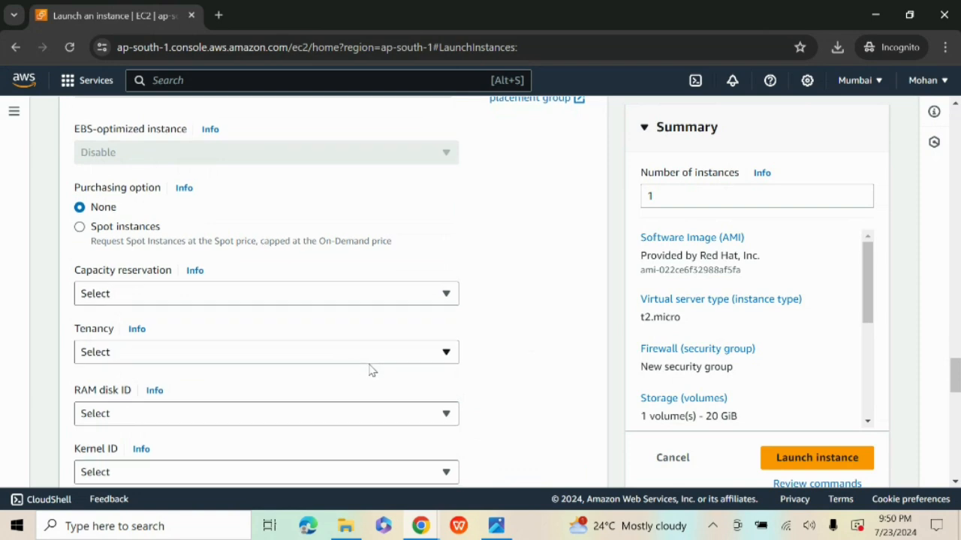
scroll(369, 370, "down", 15)
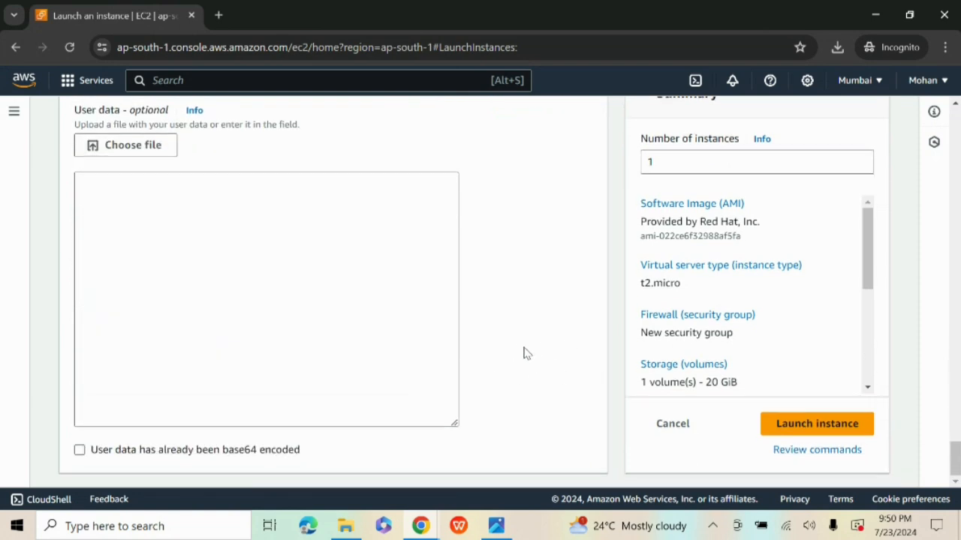
scroll(834, 375, "up", 3)
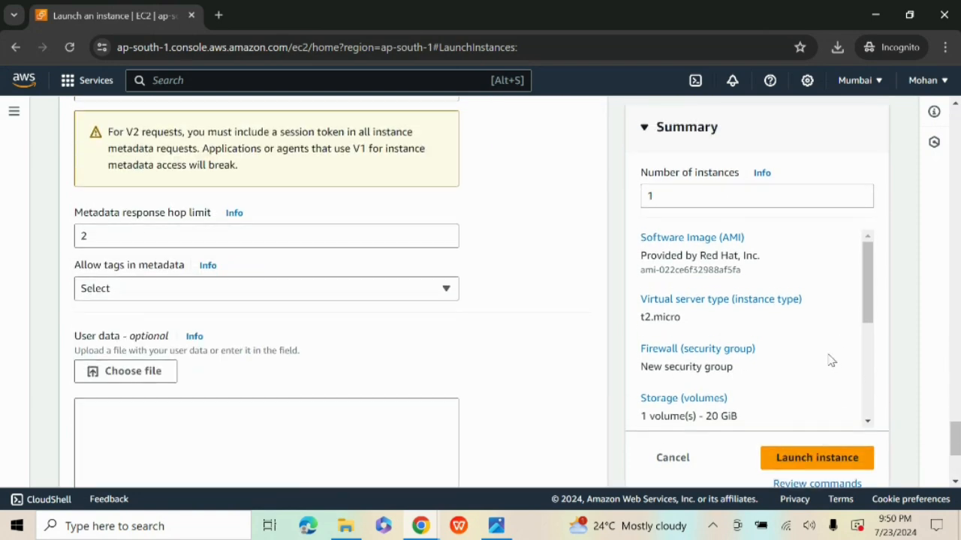
scroll(796, 338, "up", 10)
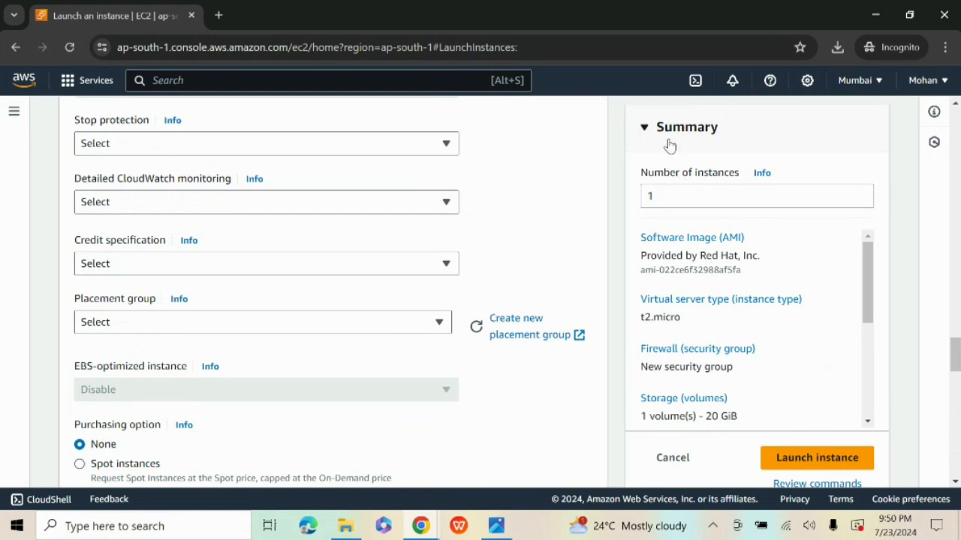
left_click_drag(954, 354, 954, 333)
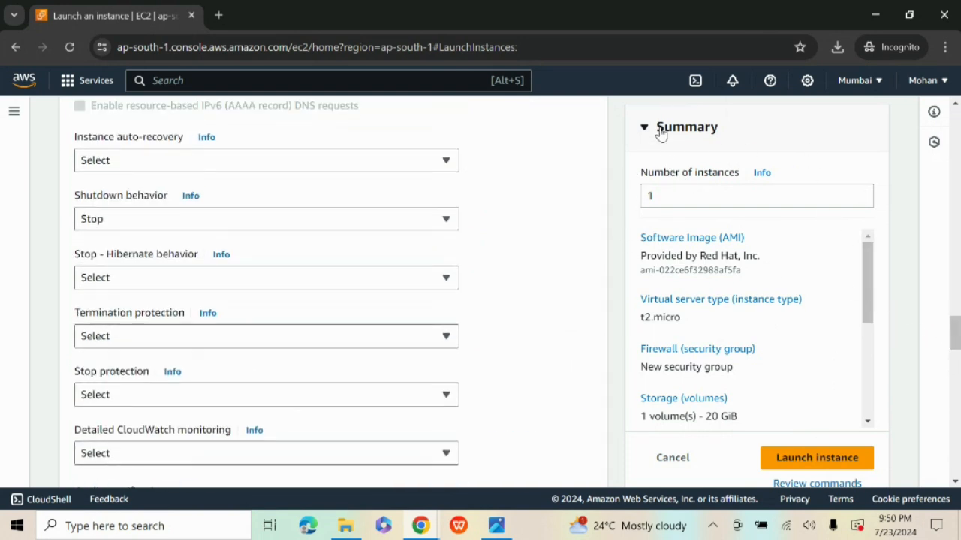
left_click_drag(659, 133, 718, 132)
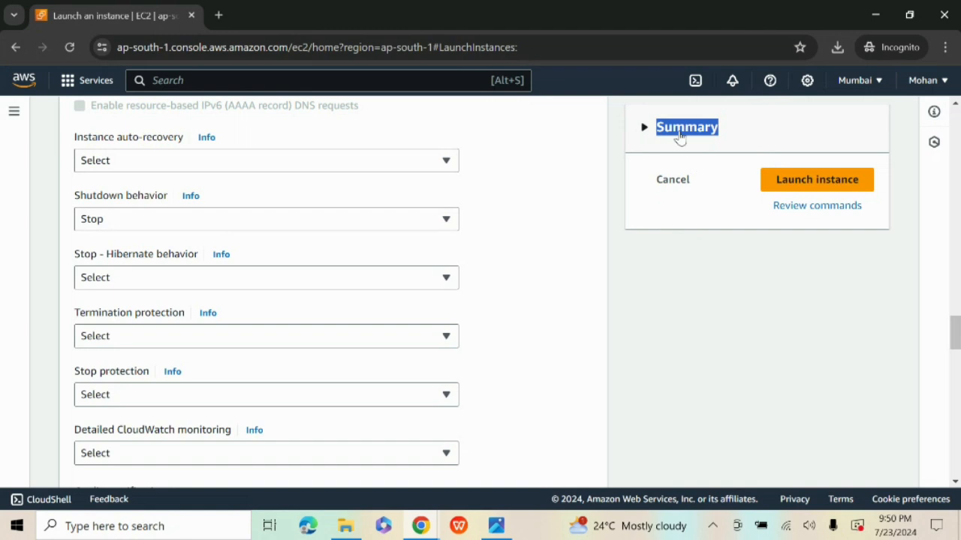
left_click(679, 132)
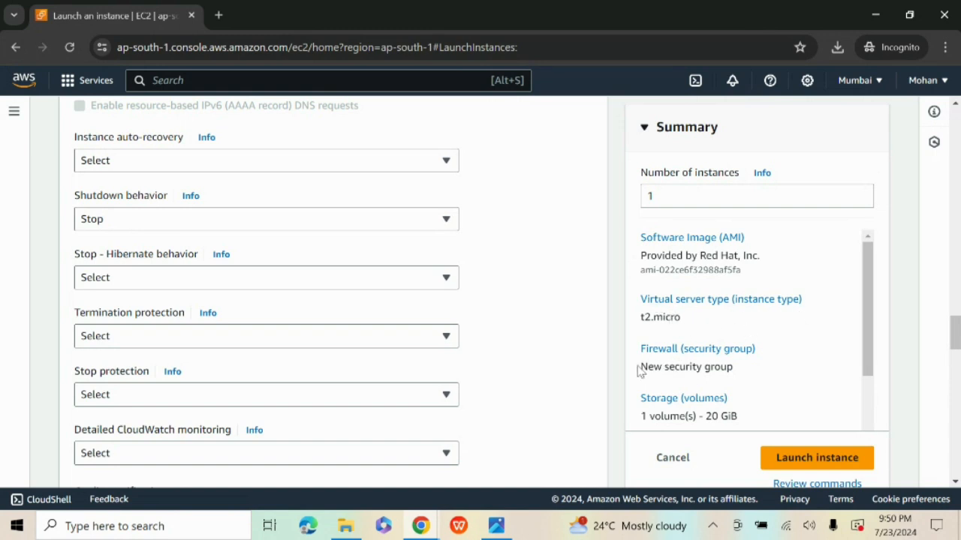
Step: Check the New security group entry in the summary and launch the instance
left_click_drag(640, 372, 738, 383)
scroll(797, 369, "down", 2)
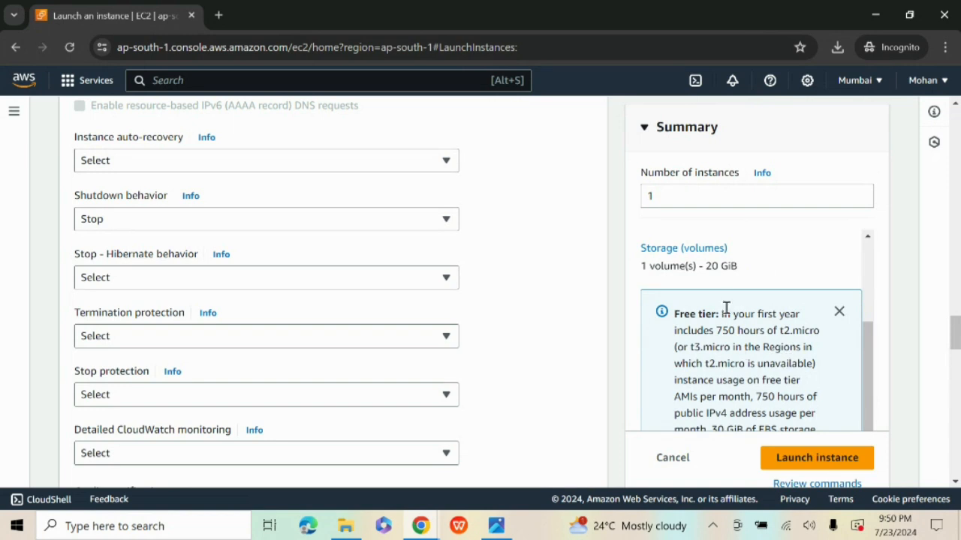
scroll(783, 328, "down", 1)
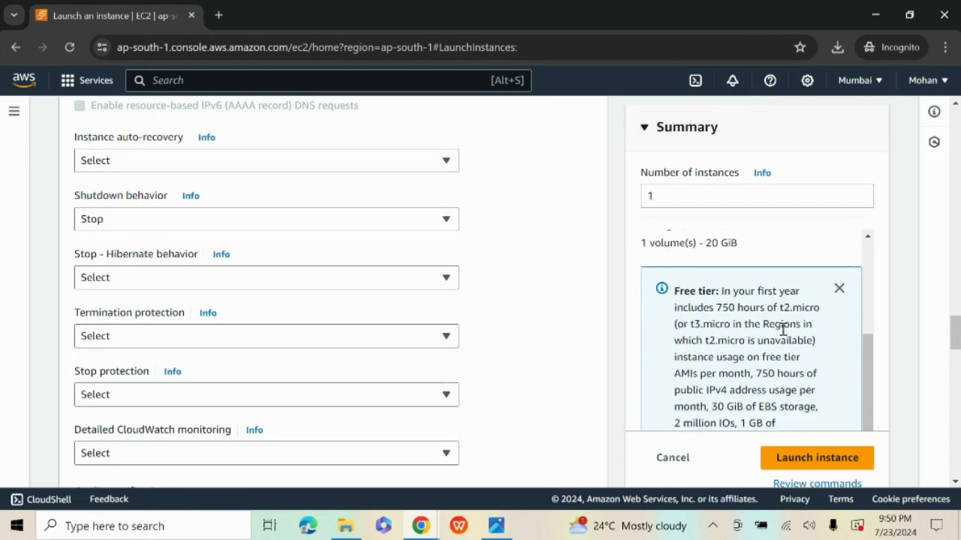
left_click(803, 459)
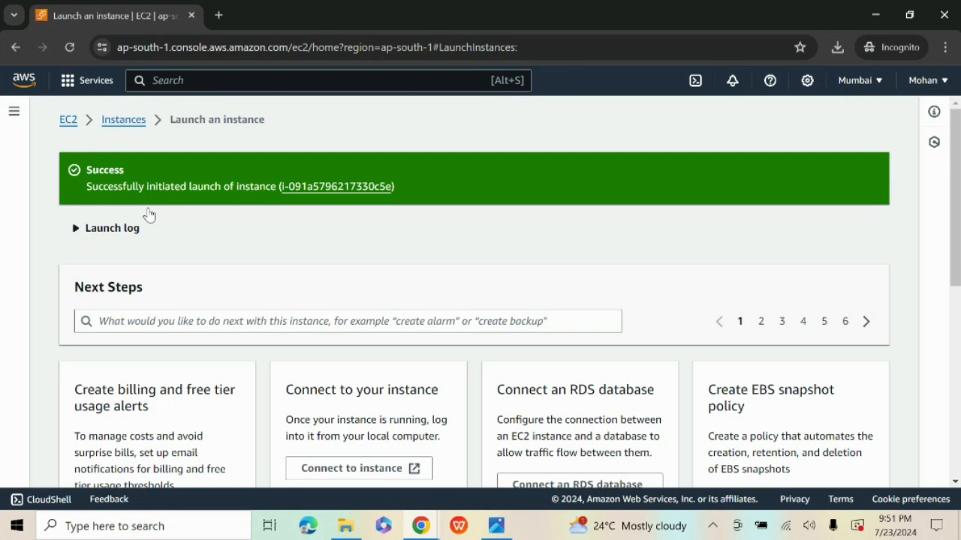
Step: Open the Instances breadcrumb from the success page in a new browser tab and switch to it
right_click(325, 194)
left_click(337, 202)
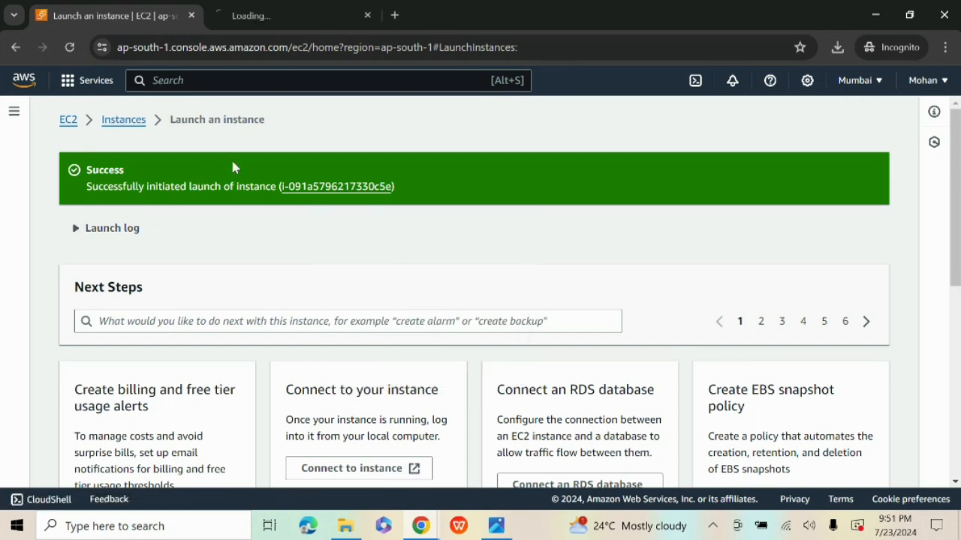
left_click(124, 122)
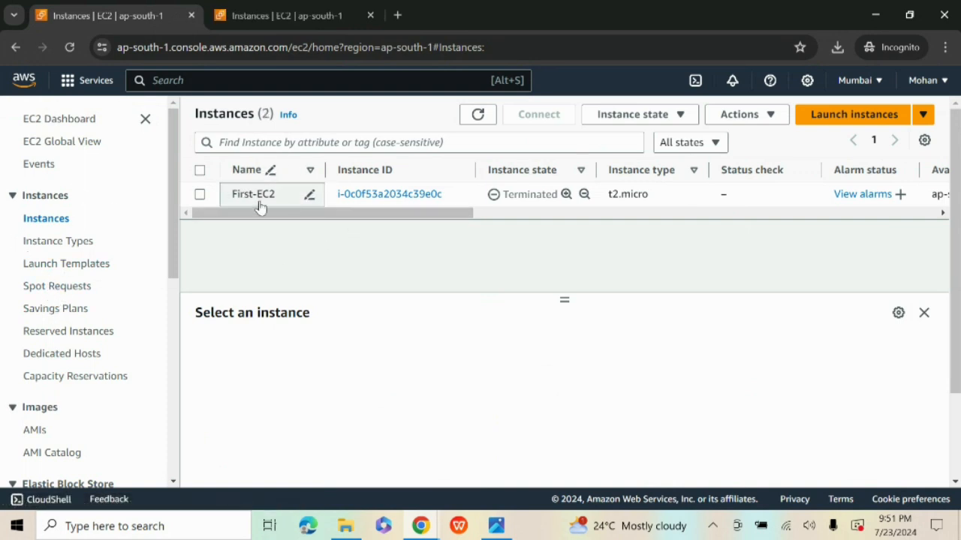
Step: Refresh the instances list so the new Demo-EC2 instance appears
left_click(259, 143)
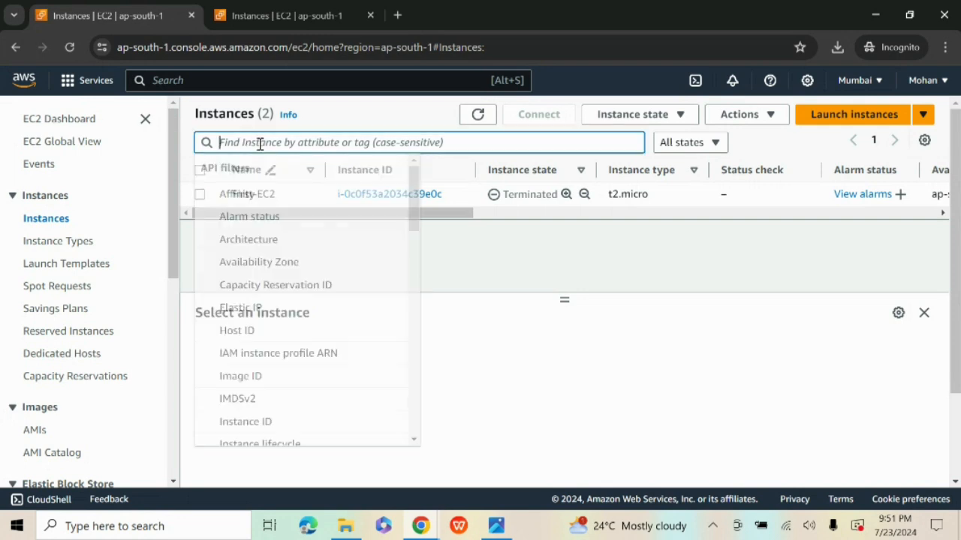
left_click(511, 310)
left_click(485, 120)
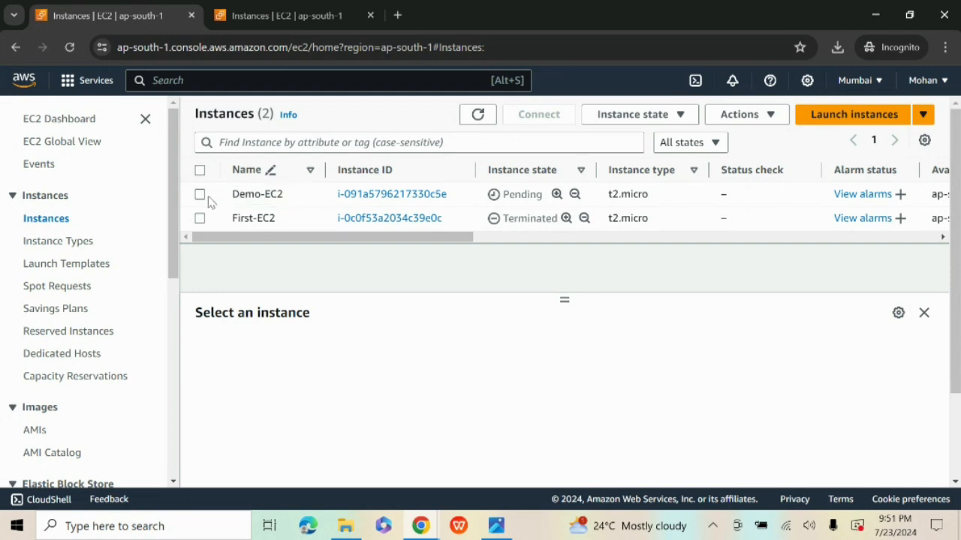
Step: Select Demo-EC2, check its key name and launch time, and refresh until it shows Running
left_click(200, 195)
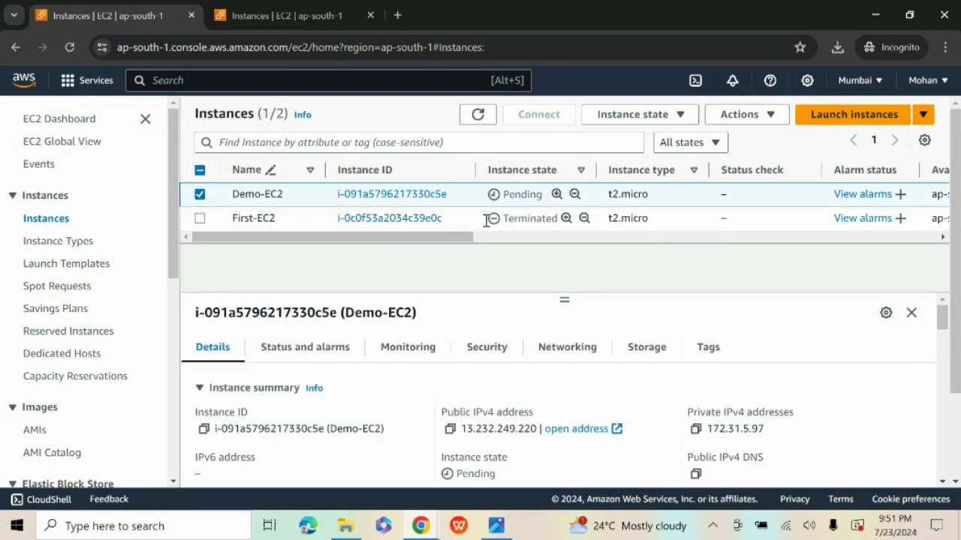
left_click_drag(439, 238, 833, 242)
left_click_drag(873, 195, 916, 195)
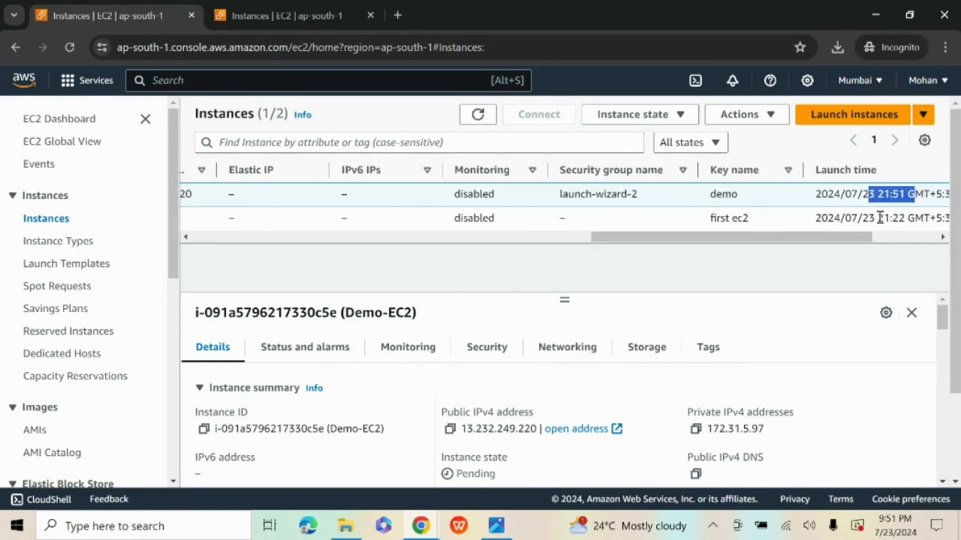
left_click_drag(791, 240, 430, 235)
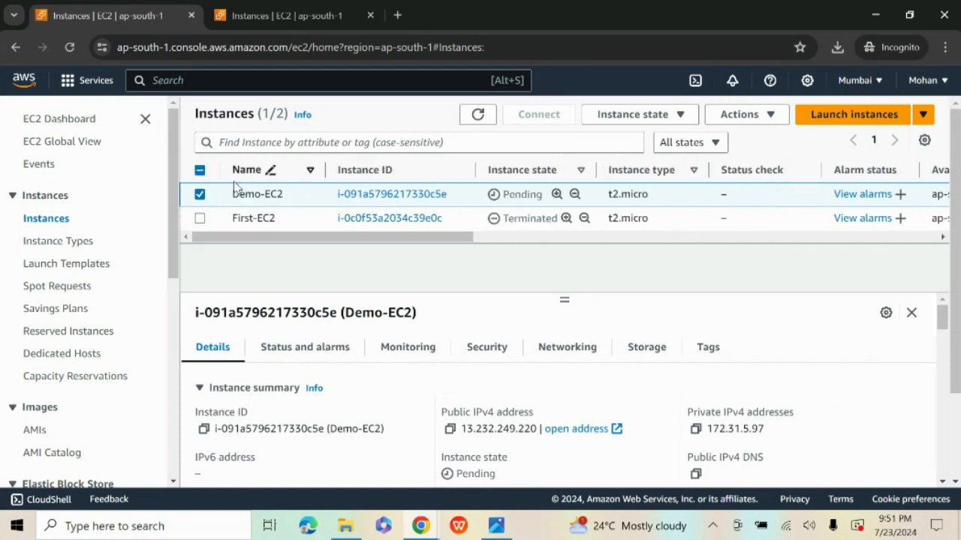
left_click(477, 113)
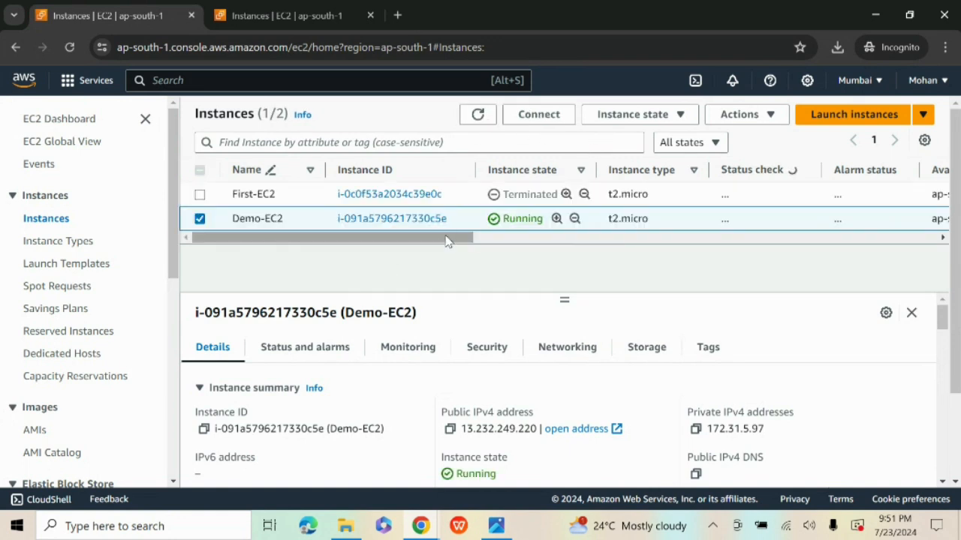
Step: Select Demo-EC2 and review its Details and Security tabs in the lower pane
left_click(200, 218)
left_click(200, 221)
left_click(199, 218)
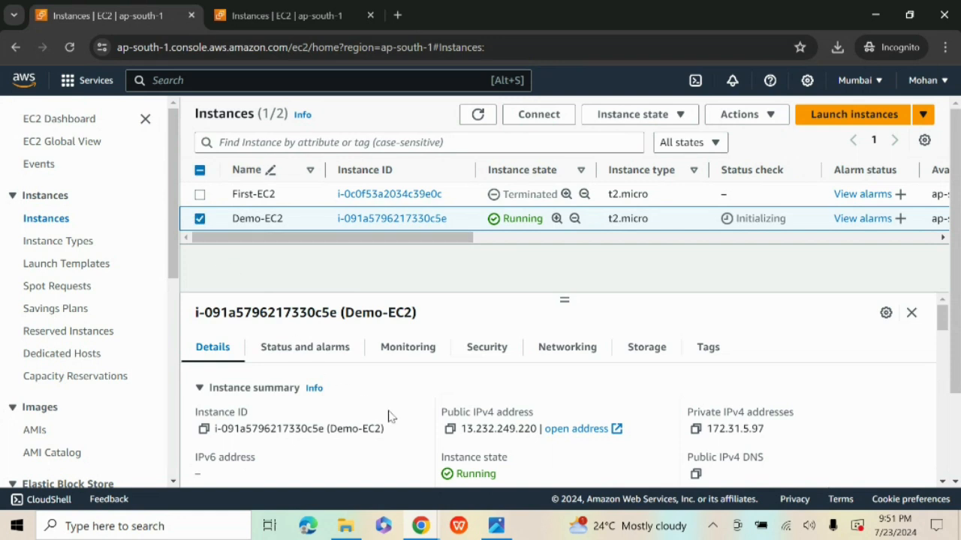
scroll(388, 414, "down", 3)
scroll(365, 399, "up", 3)
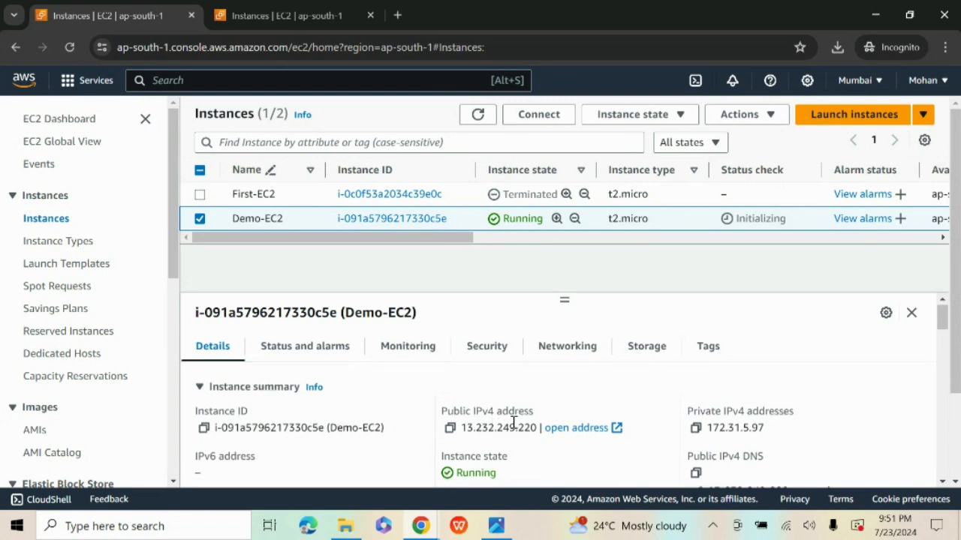
scroll(508, 427, "down", 1)
scroll(596, 421, "down", 2)
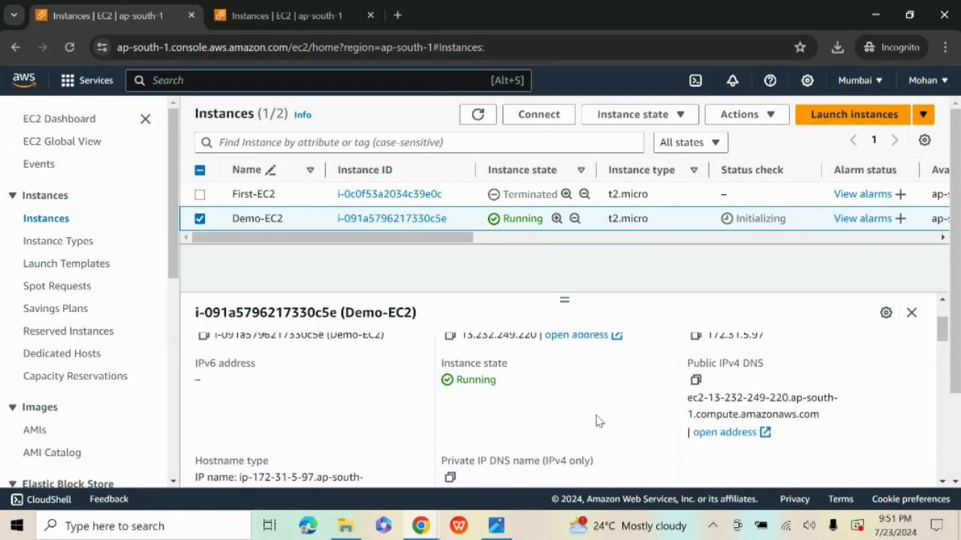
scroll(368, 424, "up", 3)
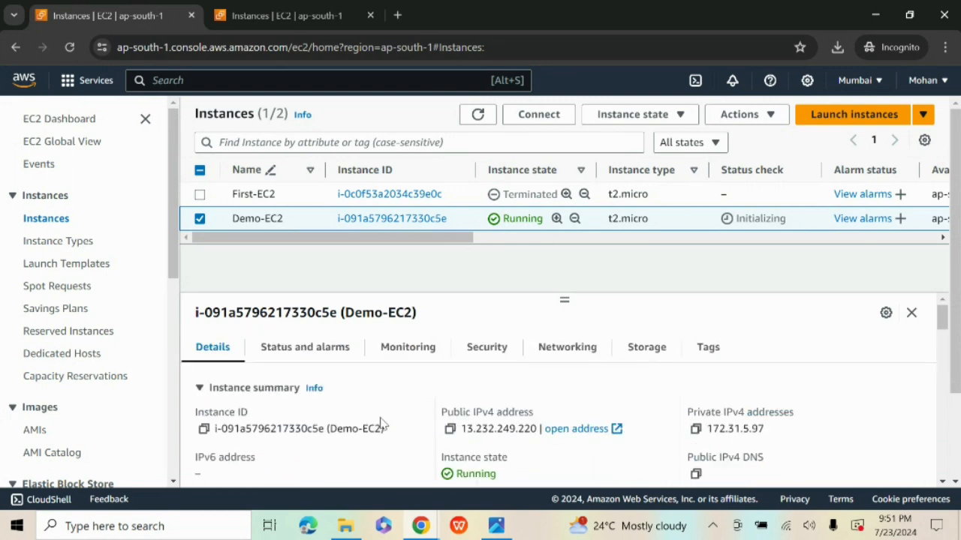
left_click(486, 352)
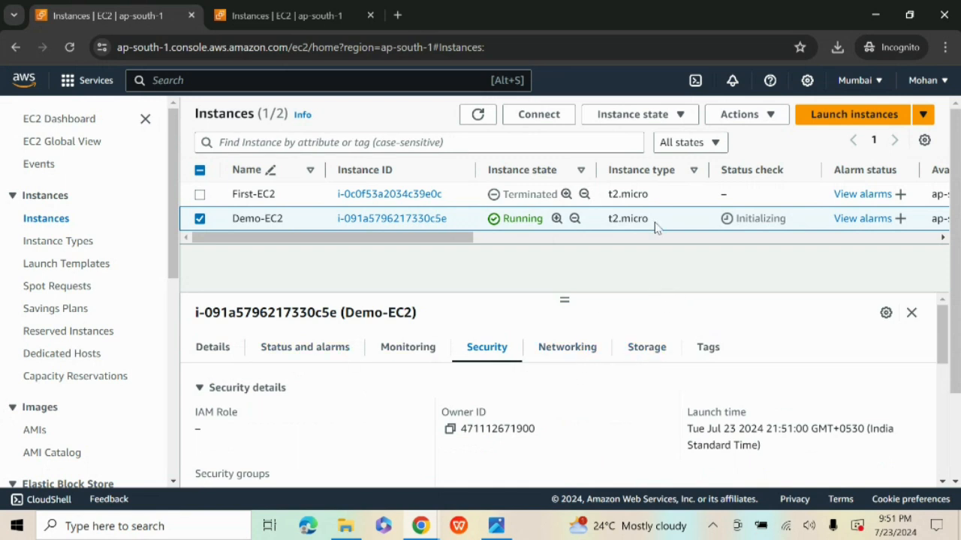
Step: Reselect Demo-EC2 and bring up its Connect to instance page
left_click(204, 221)
left_click(201, 222)
left_click(200, 220)
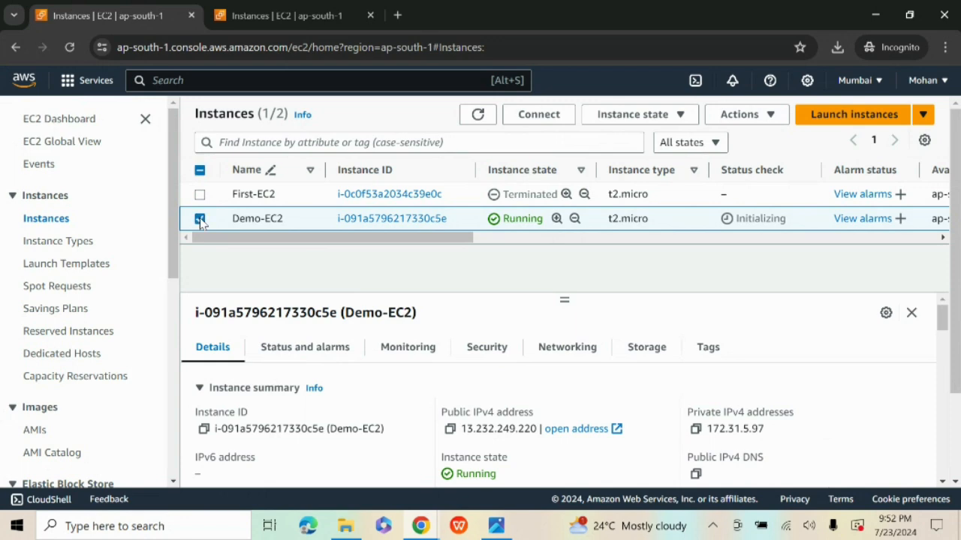
left_click(539, 115)
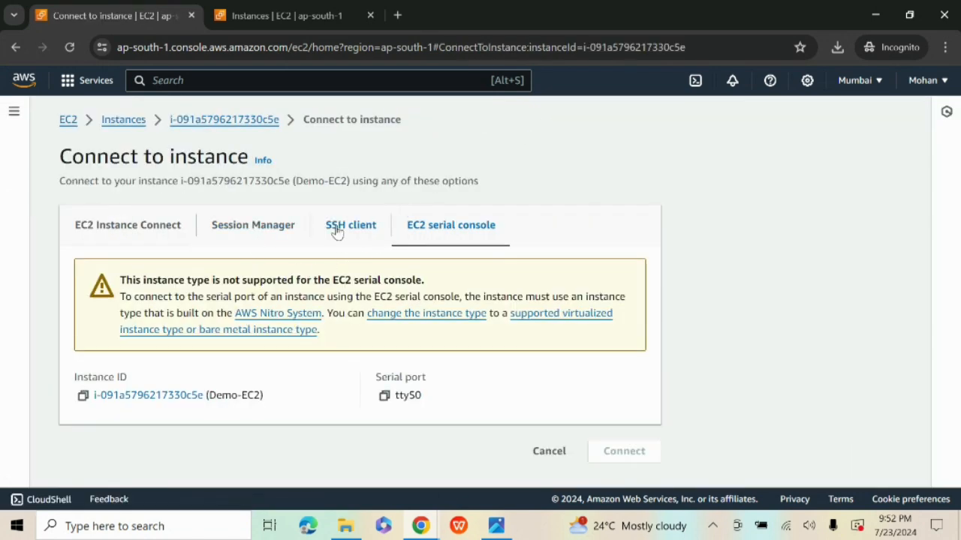
Step: Copy the example ssh command from the SSH client tab, then go to File Explorer's Desktop folder address bar
left_click(125, 229)
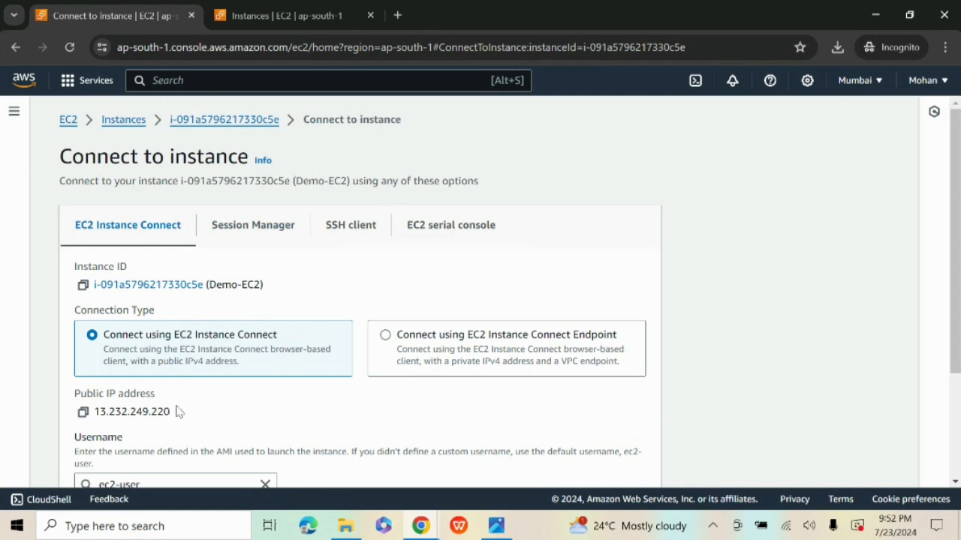
left_click(347, 226)
scroll(300, 279, "down", 2)
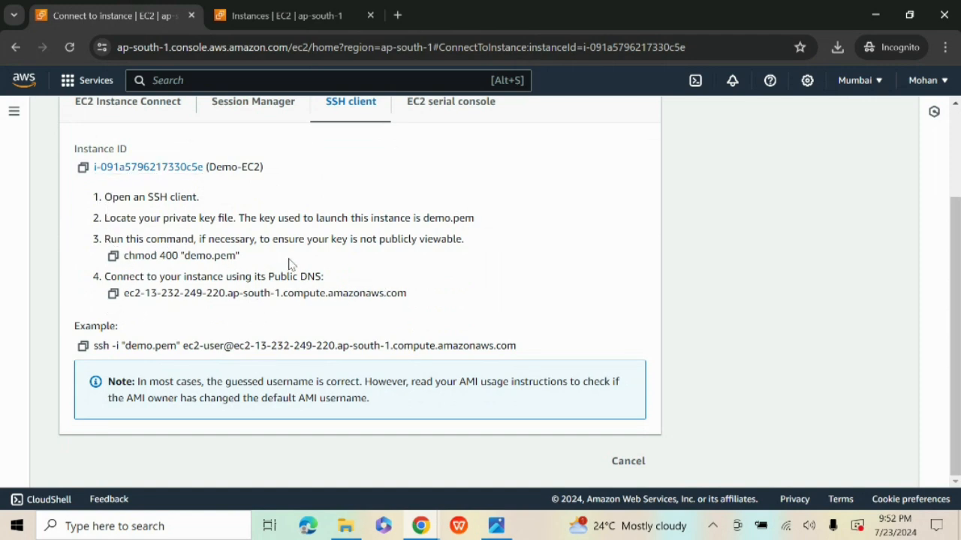
left_click(83, 347)
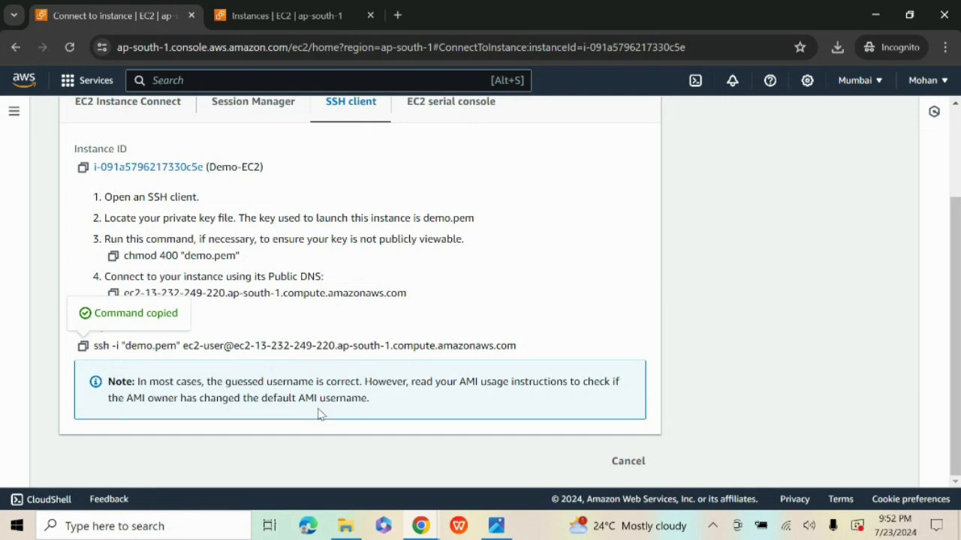
key("alt+Tab")
left_click(282, 45)
Step: Open Command Prompt in the Desktop folder with cmd and run the pasted ssh command
type("cmd")
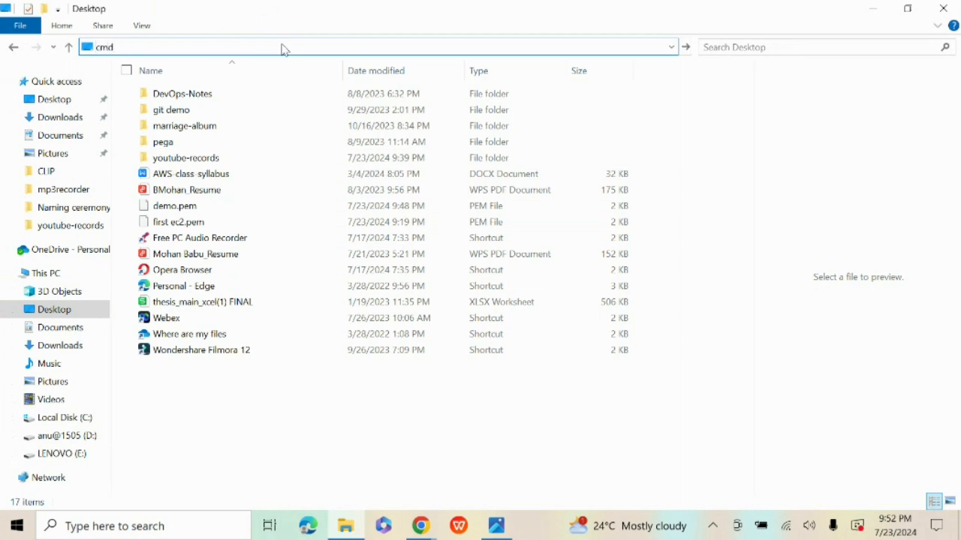
key("Return")
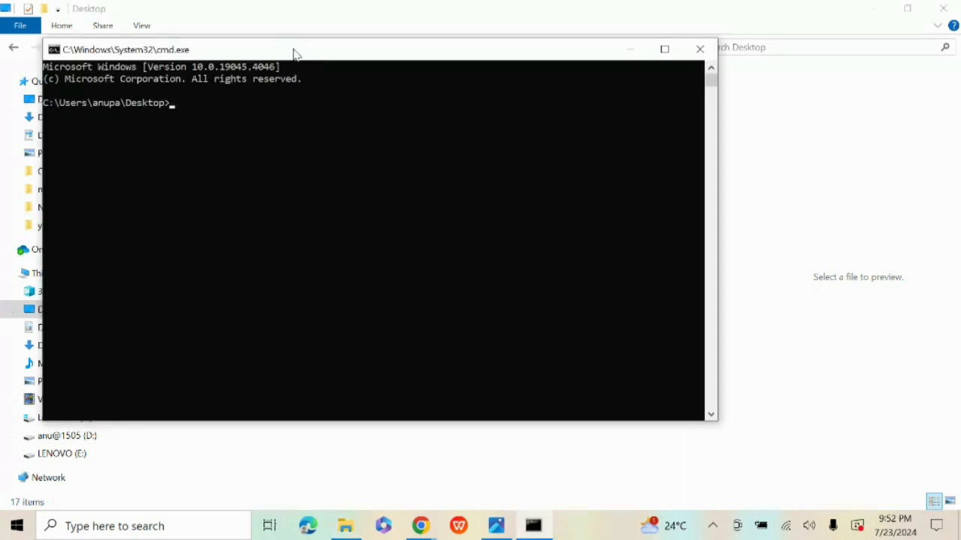
key("ctrl+v")
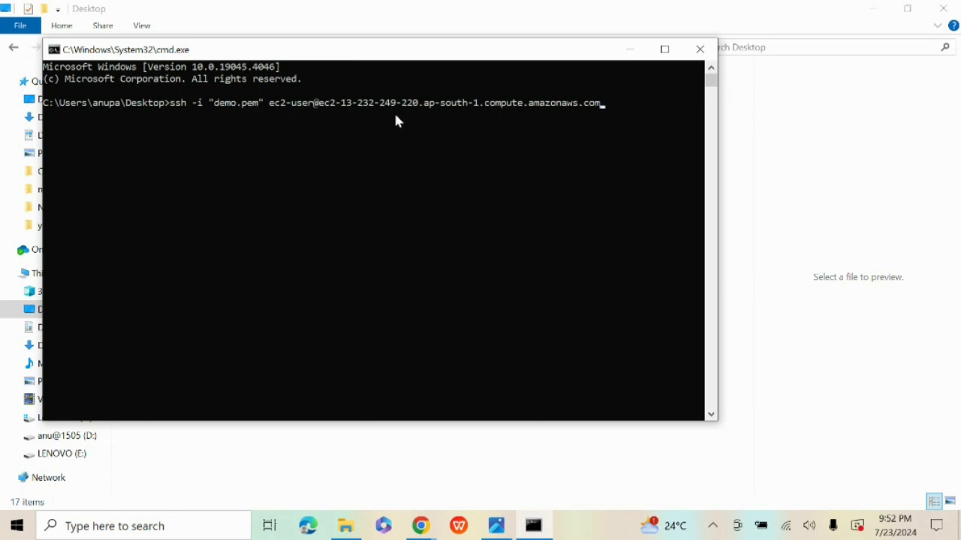
left_click_drag(171, 107, 612, 109)
key("Return")
key("Return")
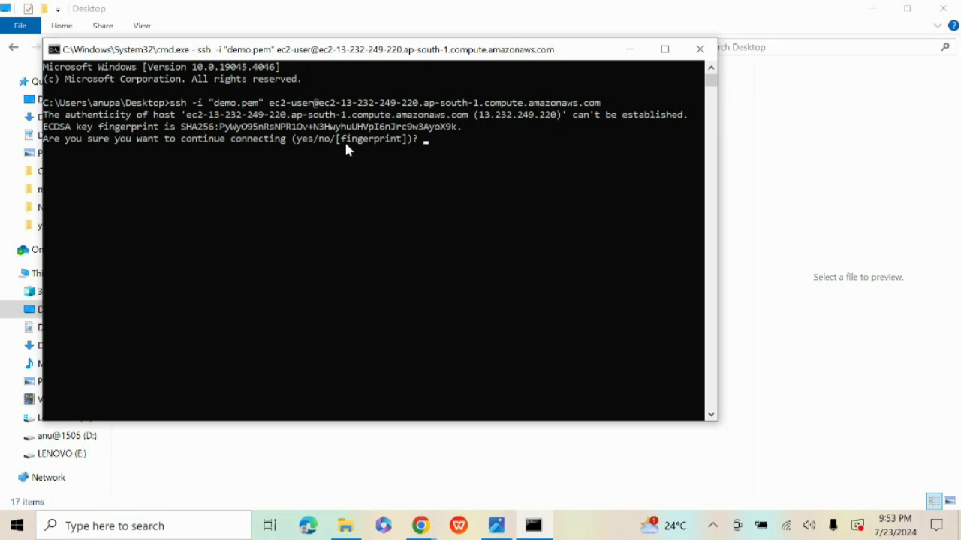
Step: Answer yes to trust the host and complete the SSH connection as ec2-user
type("y")
key("Return")
type("yes', 'no' or the fingerprint: ye")
key("Return")
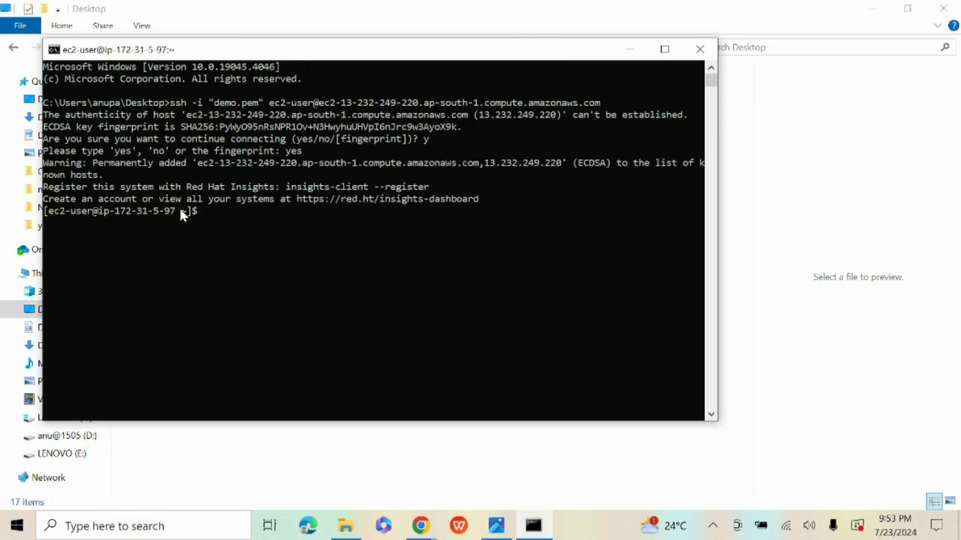
left_click_drag(187, 187, 414, 188)
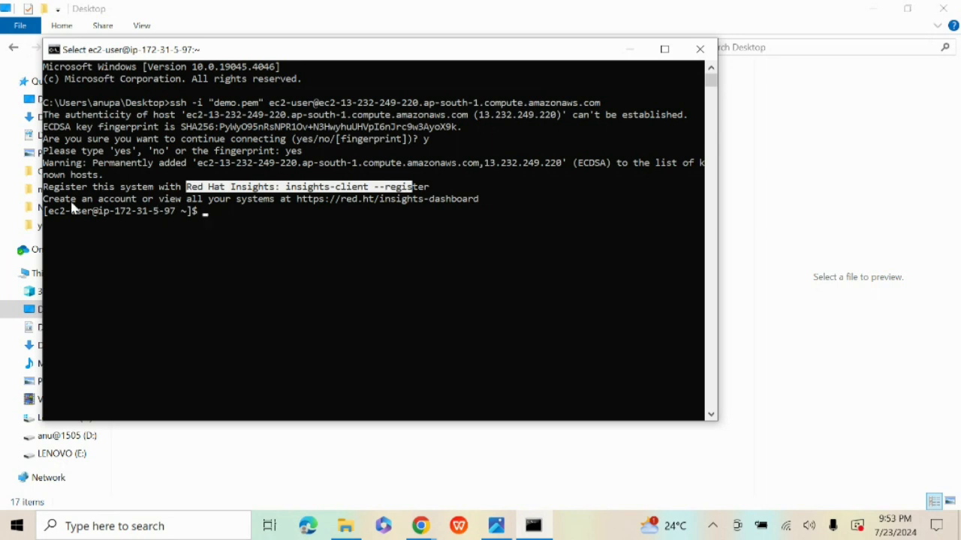
left_click_drag(43, 212, 201, 212)
Step: Switch to the root user with sudo su - and maximize the terminal window
type("sudo su -")
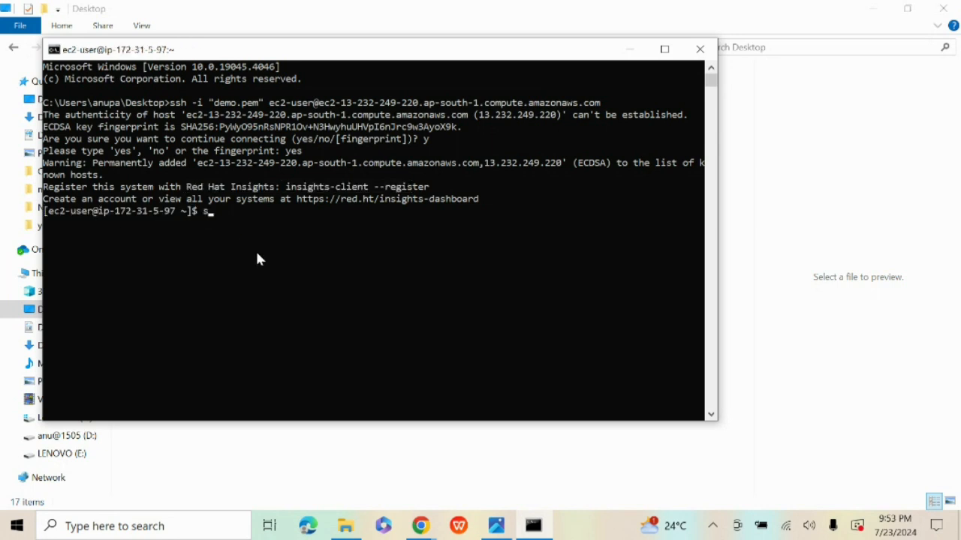
key("Return")
left_click(664, 49)
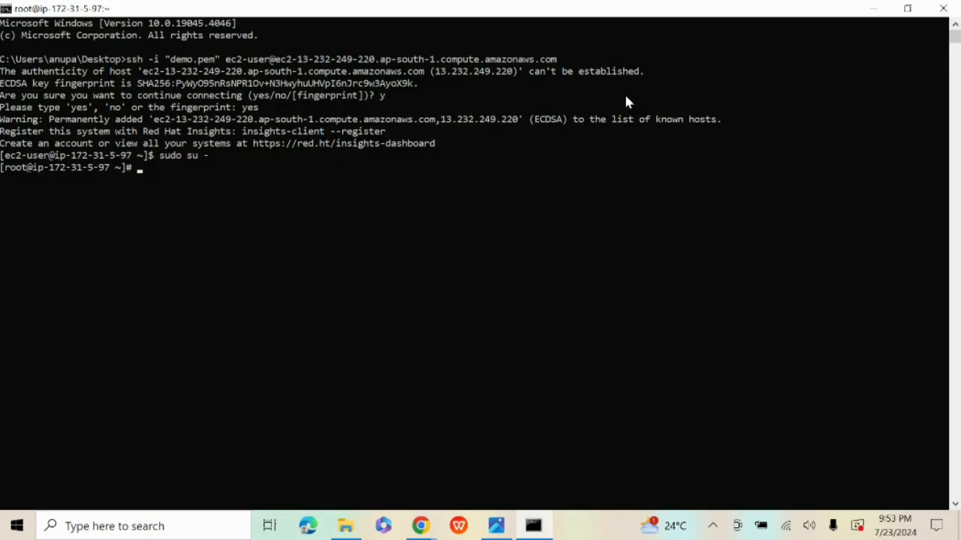
left_click_drag(153, 169, 4, 34)
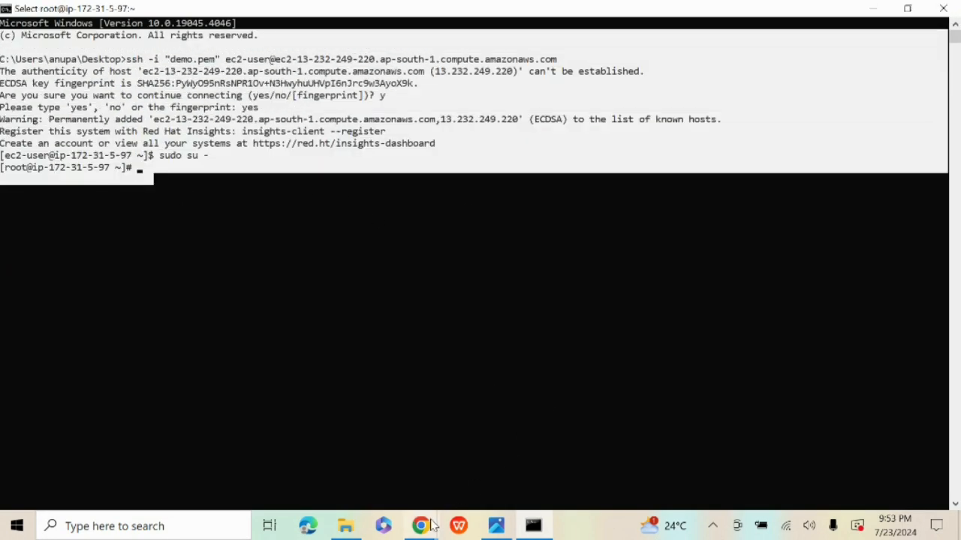
Step: Return from the Connect page to the EC2 Instances list
mouse_move(421, 525)
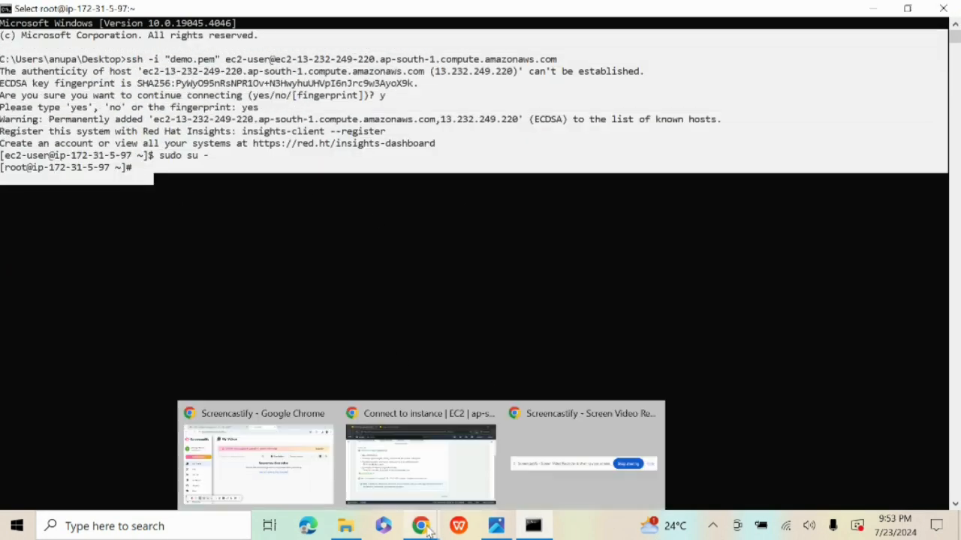
left_click(397, 435)
scroll(405, 229, "up", 3)
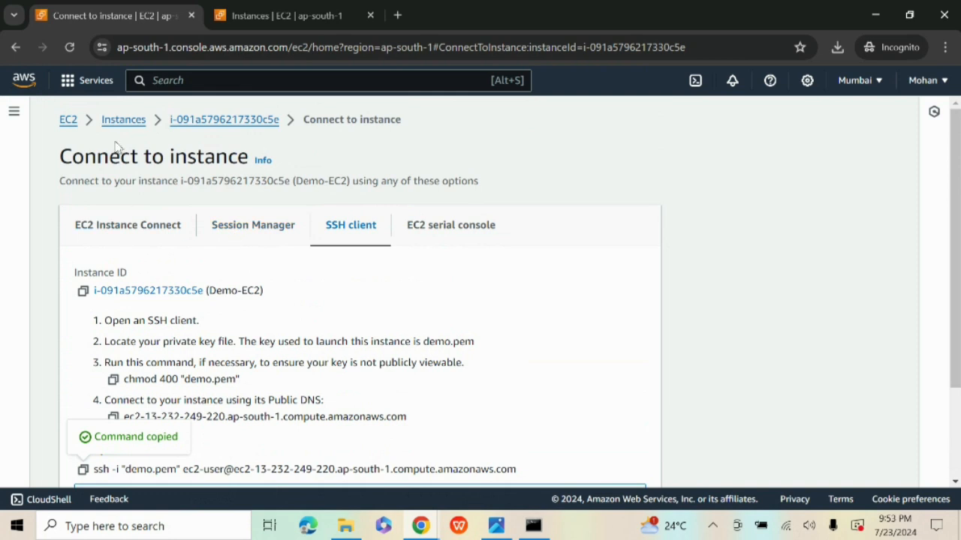
left_click(124, 121)
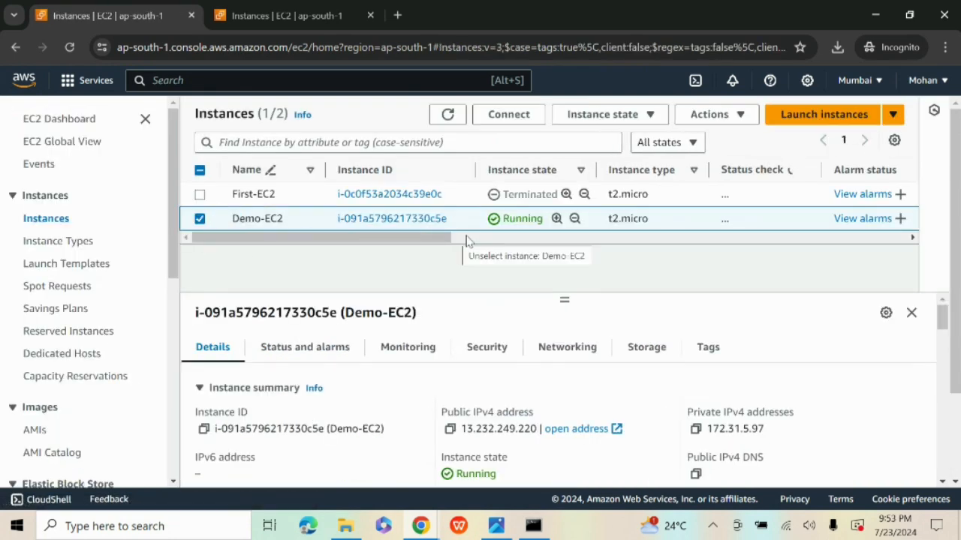
Step: Stop Demo-EC2 through Instance state and refresh until it shows Stopped
left_click(637, 120)
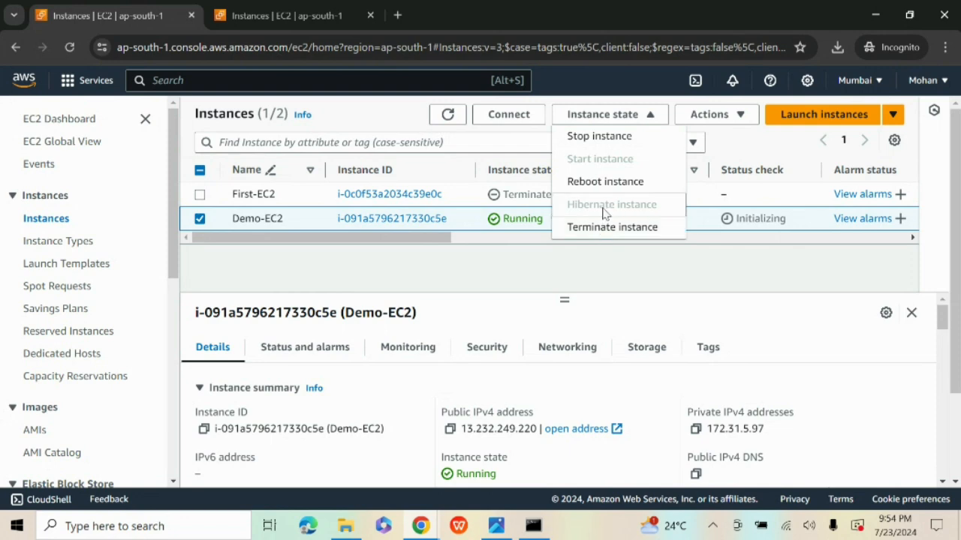
left_click(582, 136)
left_click(753, 387)
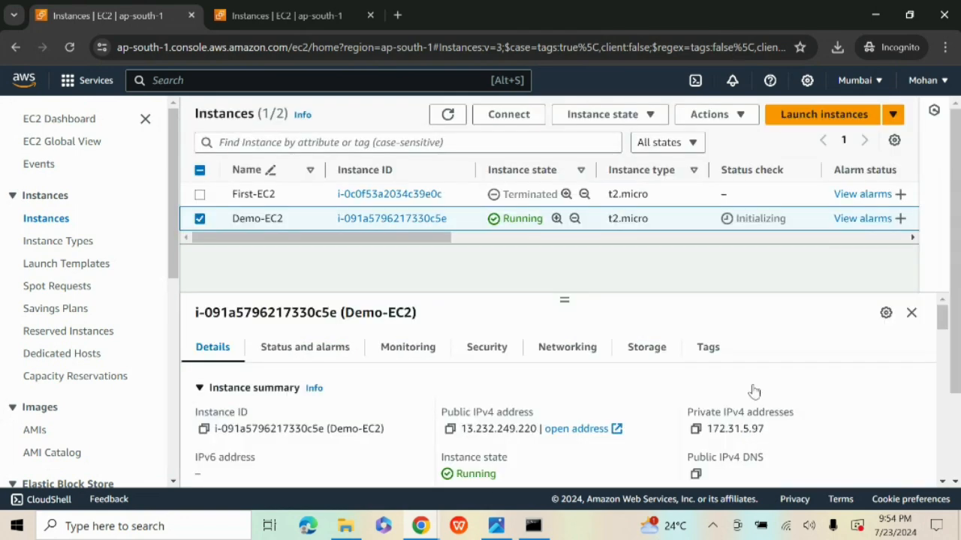
left_click(447, 141)
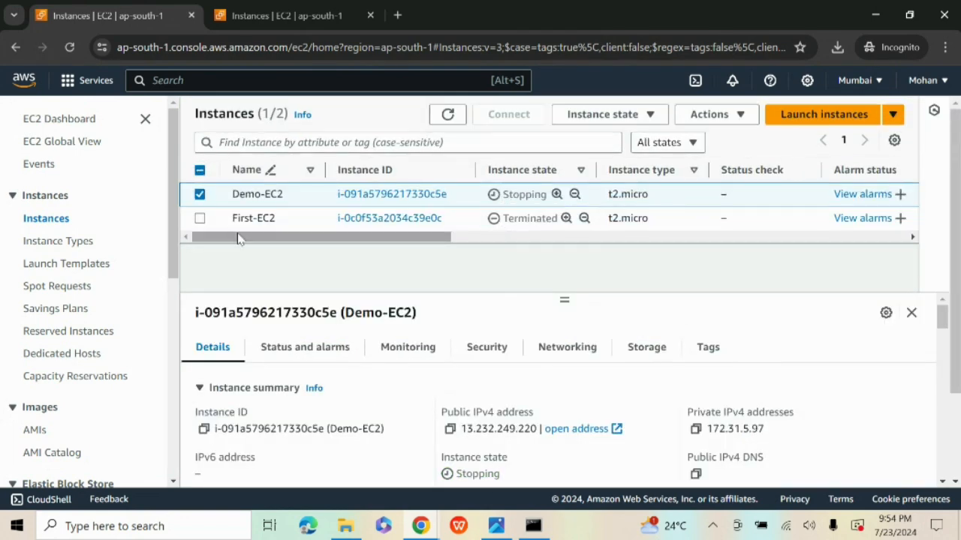
left_click(448, 115)
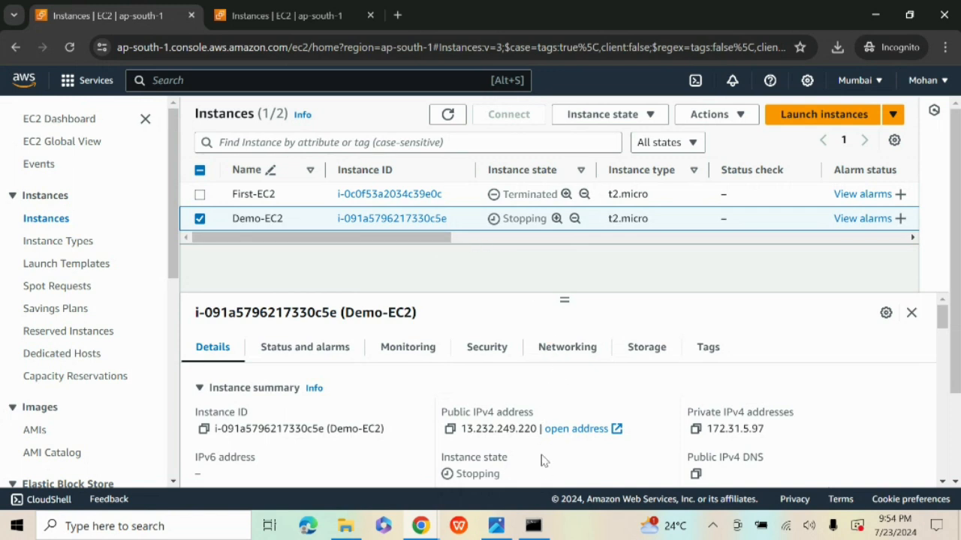
Step: Switch to the Screencastify window from the taskbar
mouse_move(497, 528)
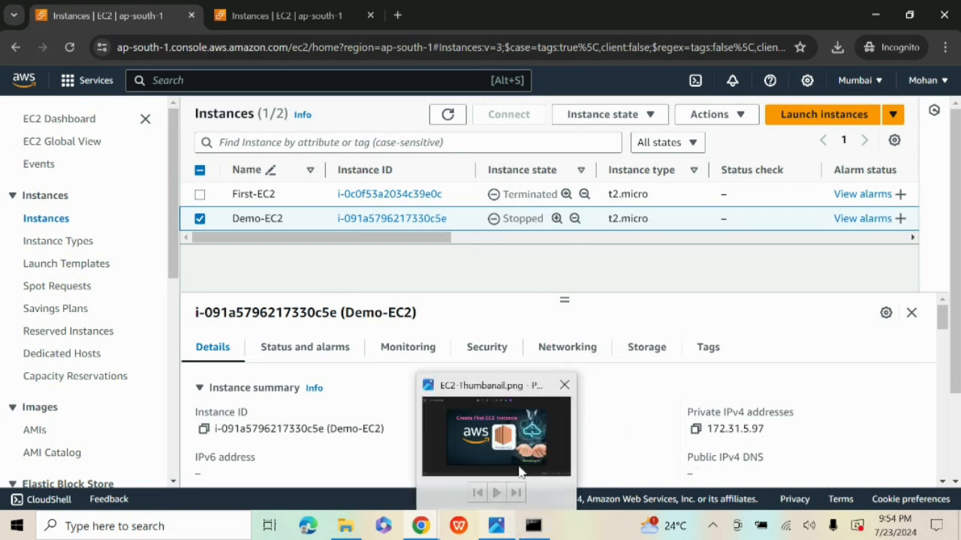
mouse_move(432, 528)
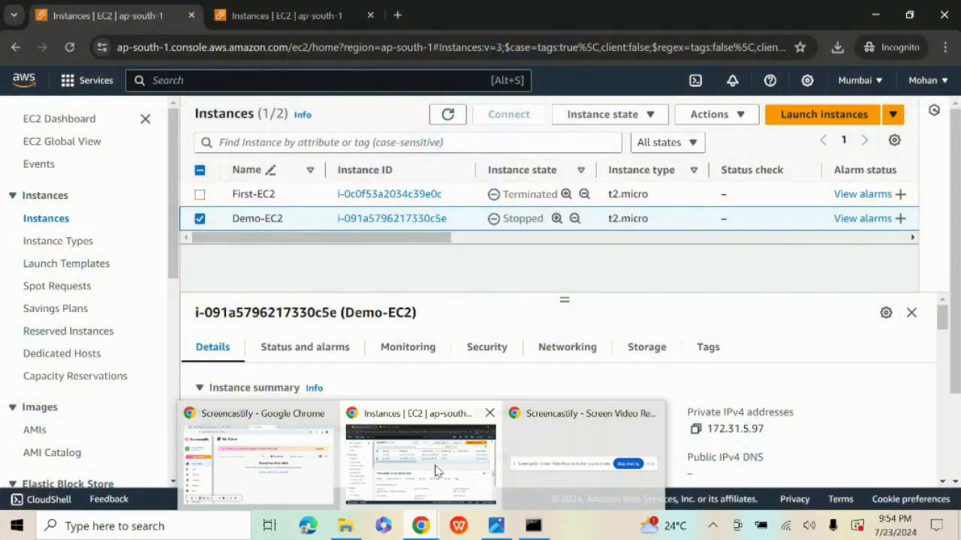
left_click(565, 480)
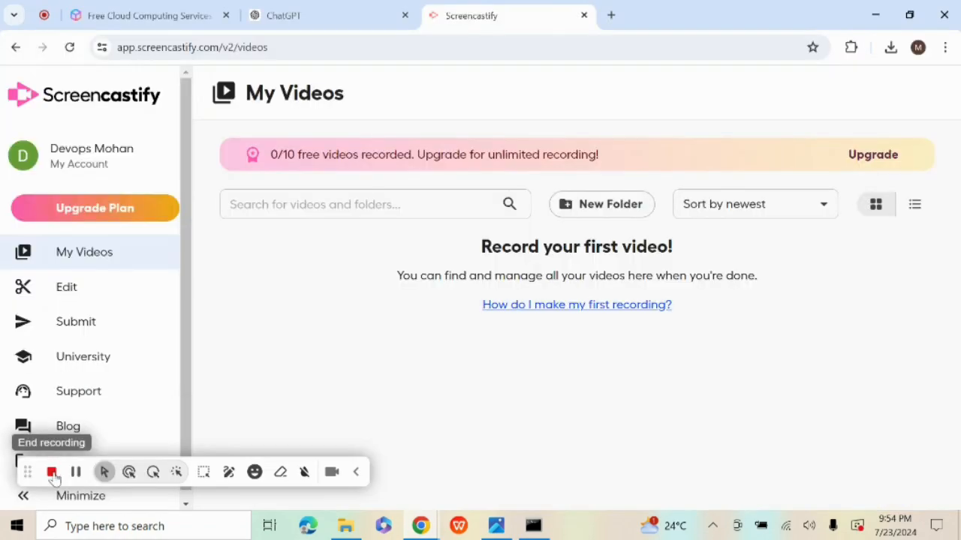